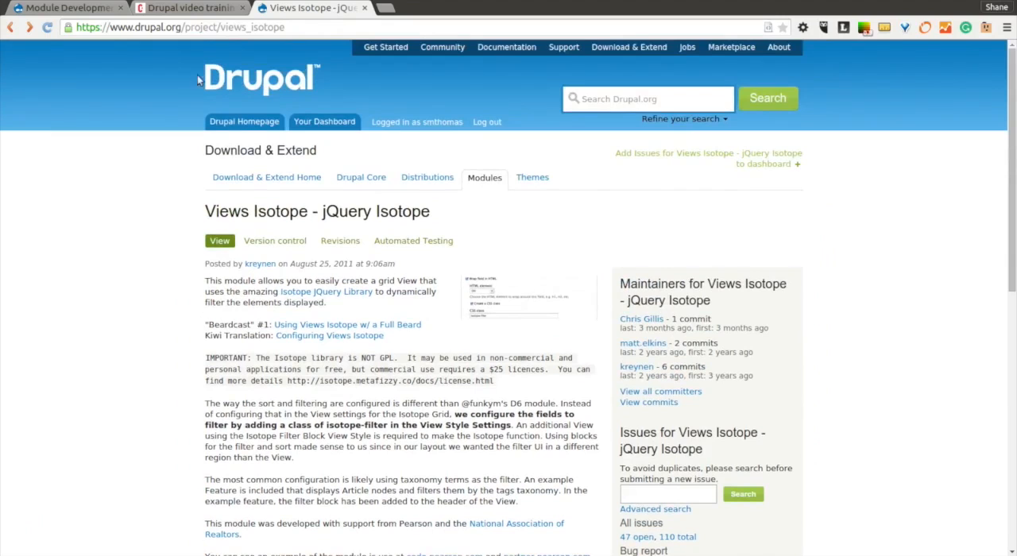
# View the codekarate.com home page from its beginning, and return to the Views Isotope project page on Drupal.org.
pyautogui.click(191, 7)
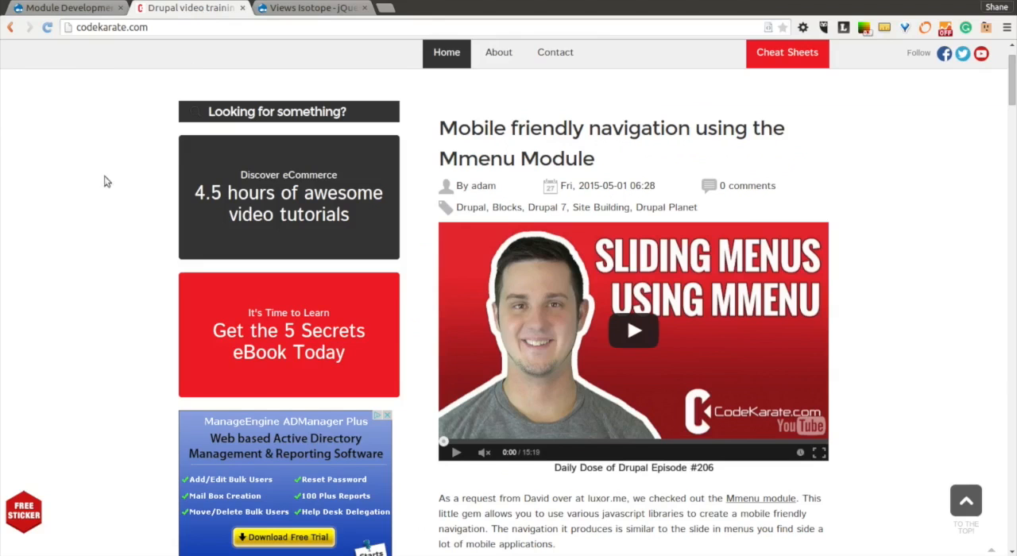
pyautogui.scroll(2, 96, 203)
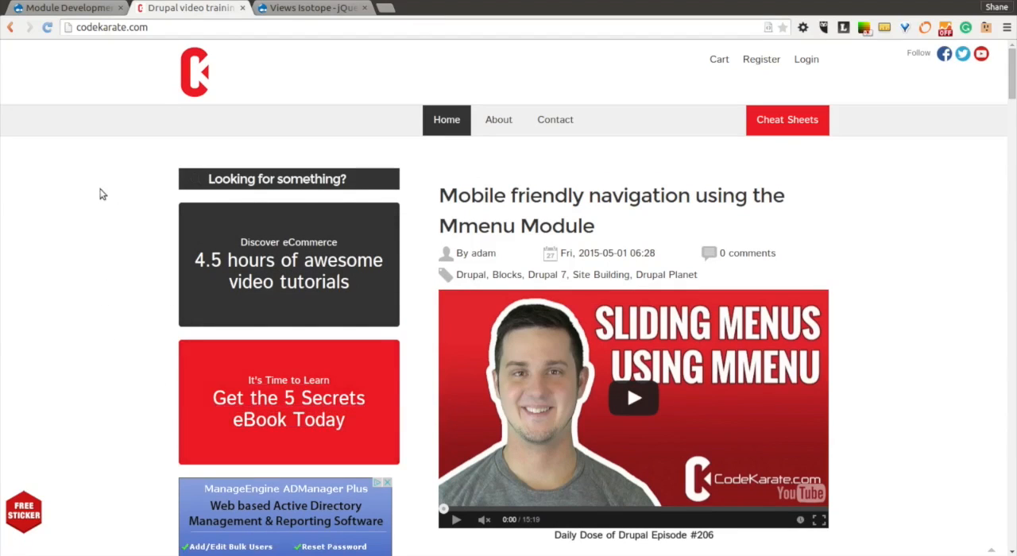
pyautogui.click(309, 8)
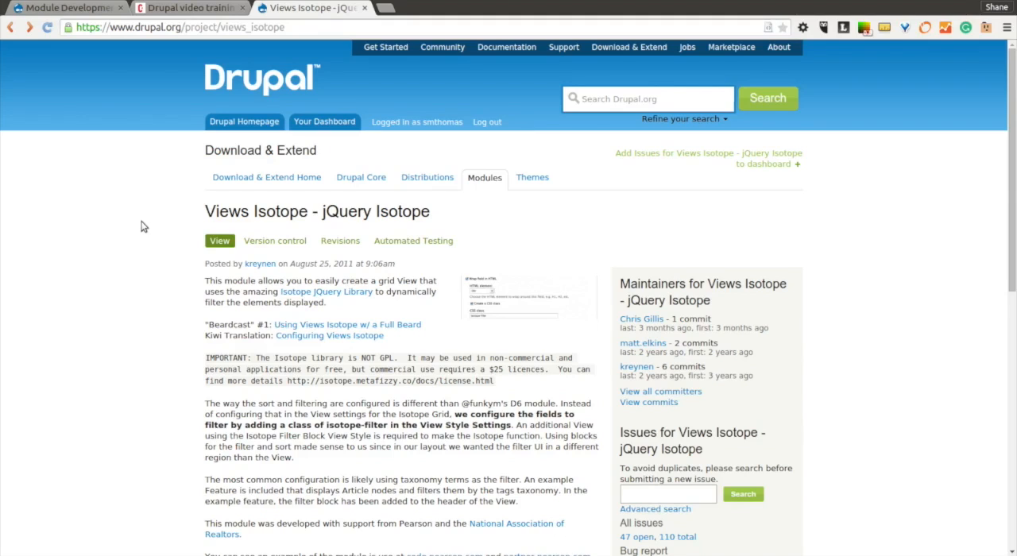
# Examine the Isotope library's licence terms and the project information on the Views Isotope page.
pyautogui.scroll(-1, 191, 282)
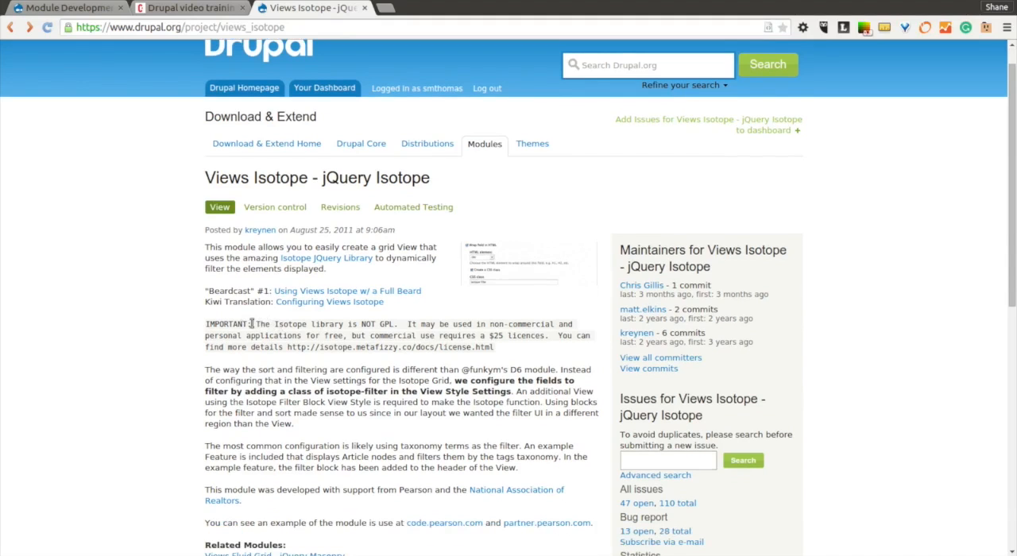
pyautogui.moveTo(256, 324); pyautogui.dragTo(395, 324)
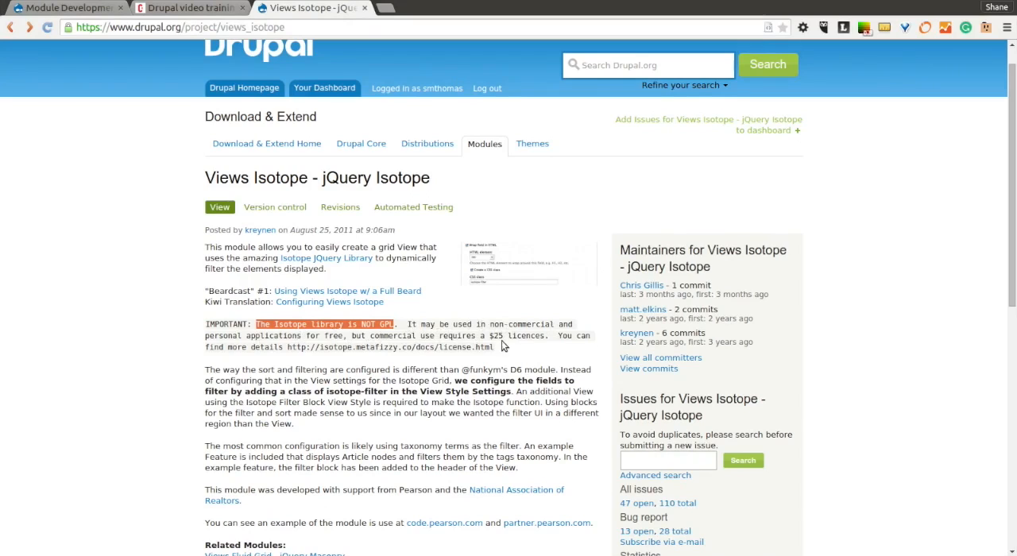
pyautogui.moveTo(494, 337); pyautogui.dragTo(533, 342)
pyautogui.click(533, 343)
pyautogui.scroll(-2, 140, 364)
pyautogui.scroll(-3, 141, 363)
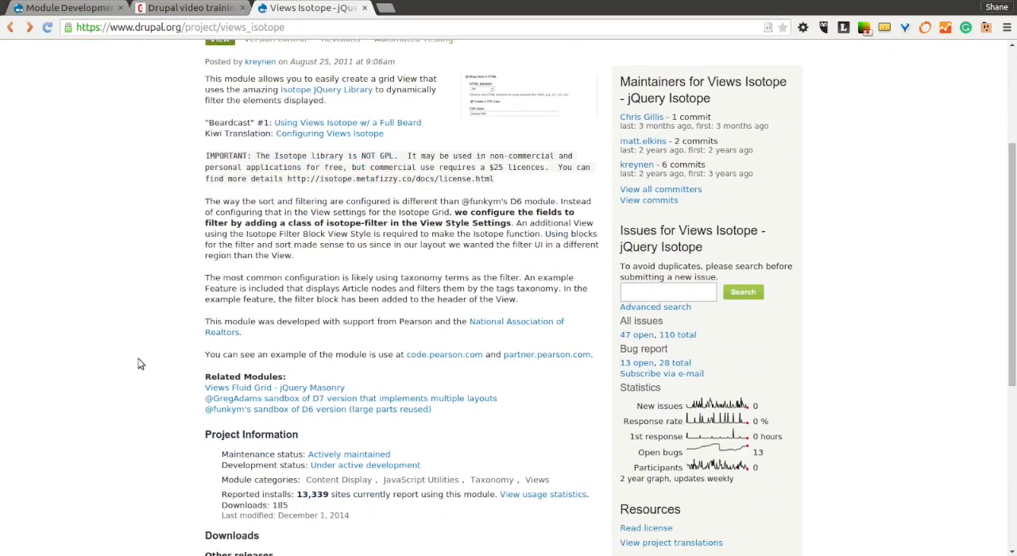
# Open the Isotope JQuery Library link from the module description in a new tab and show that site.
pyautogui.scroll(4, 153, 302)
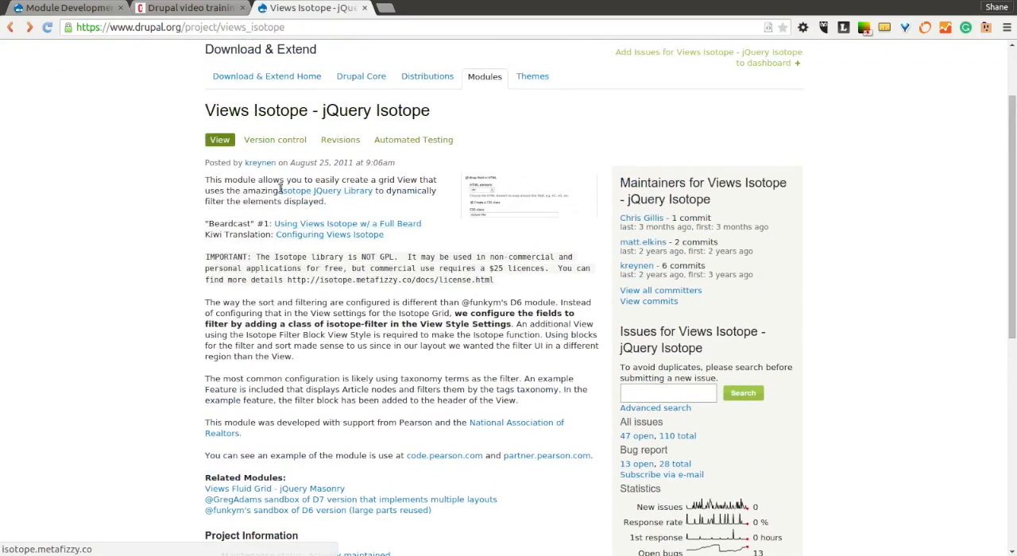
pyautogui.rightClick(321, 196)
pyautogui.click(355, 203)
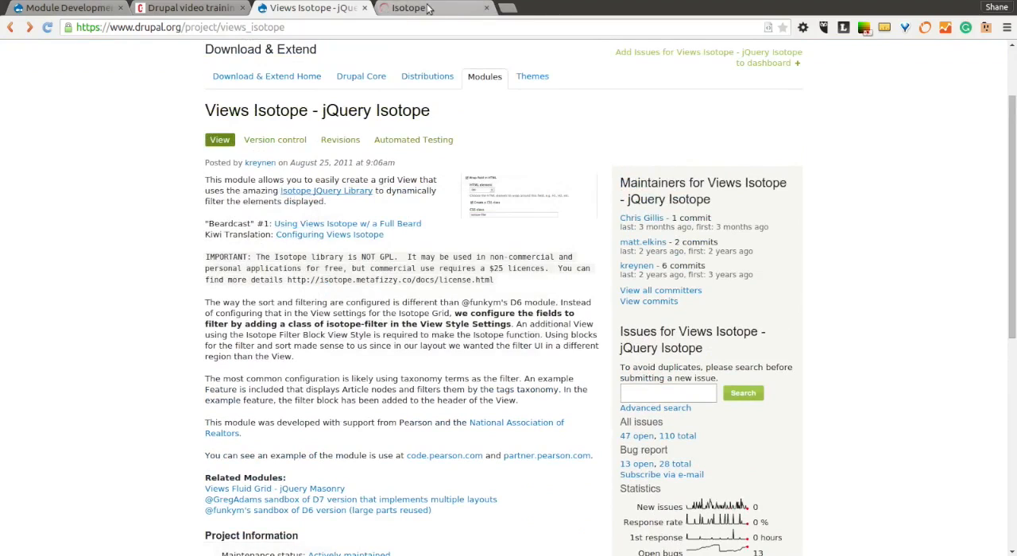
pyautogui.click(440, 9)
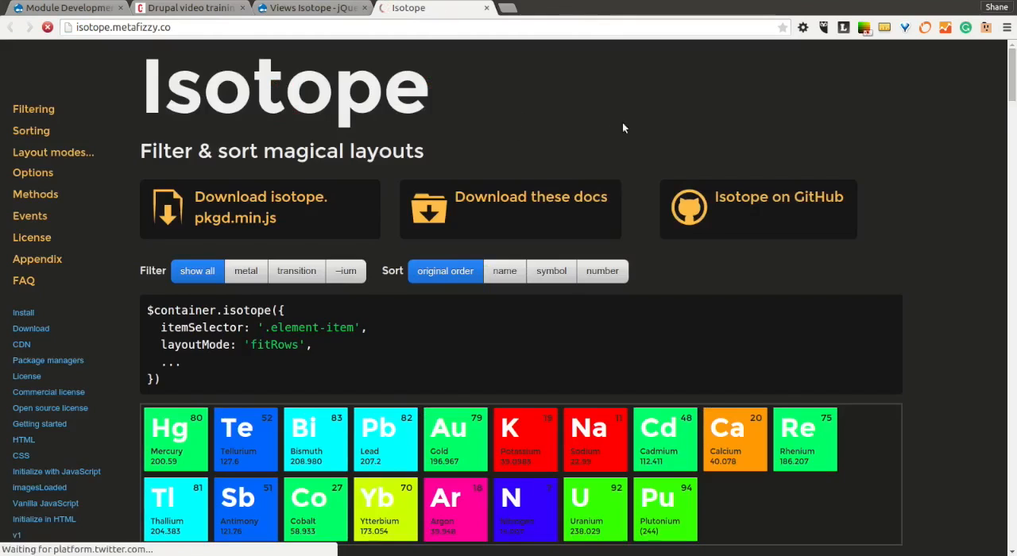
pyautogui.click(345, 10)
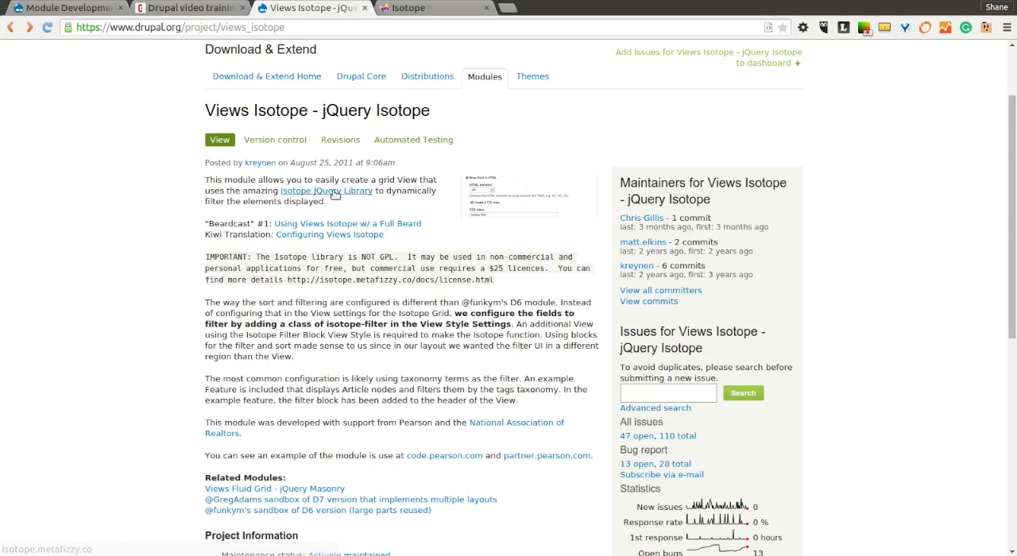
pyautogui.click(421, 9)
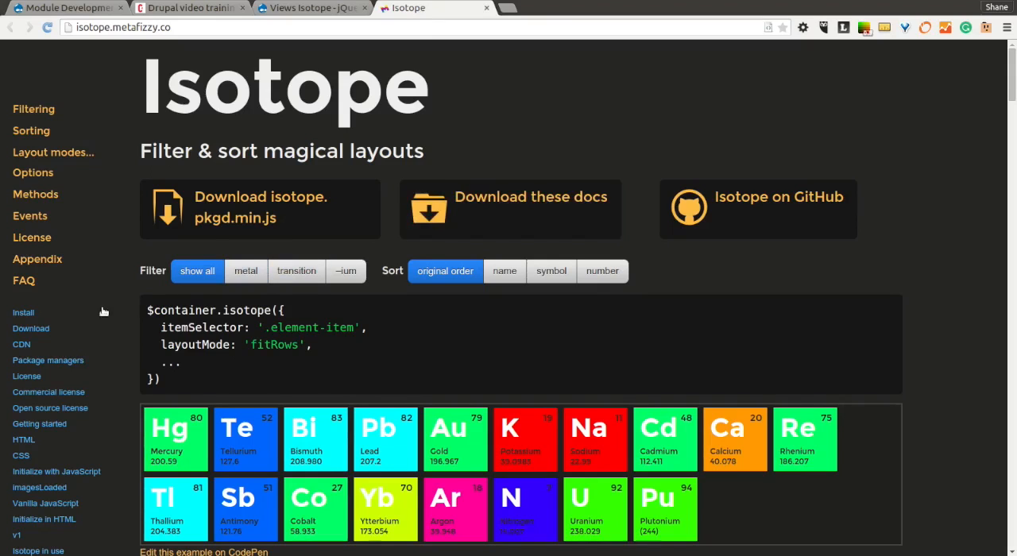
# Go to the v1 section of the Isotope site and open the linked isotope.metafizzy.co/v1 documentation.
pyautogui.scroll(-1, 23, 461)
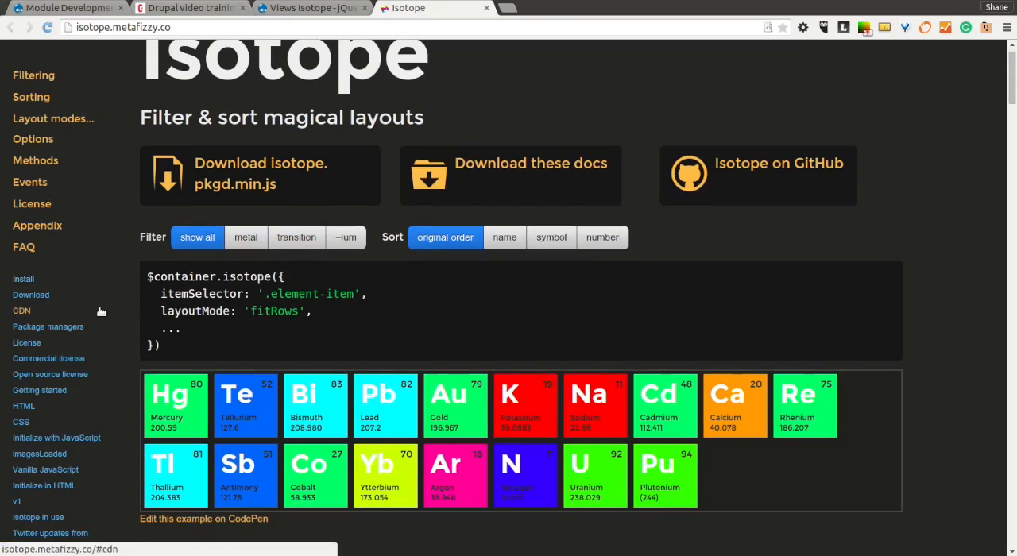
pyautogui.click(16, 503)
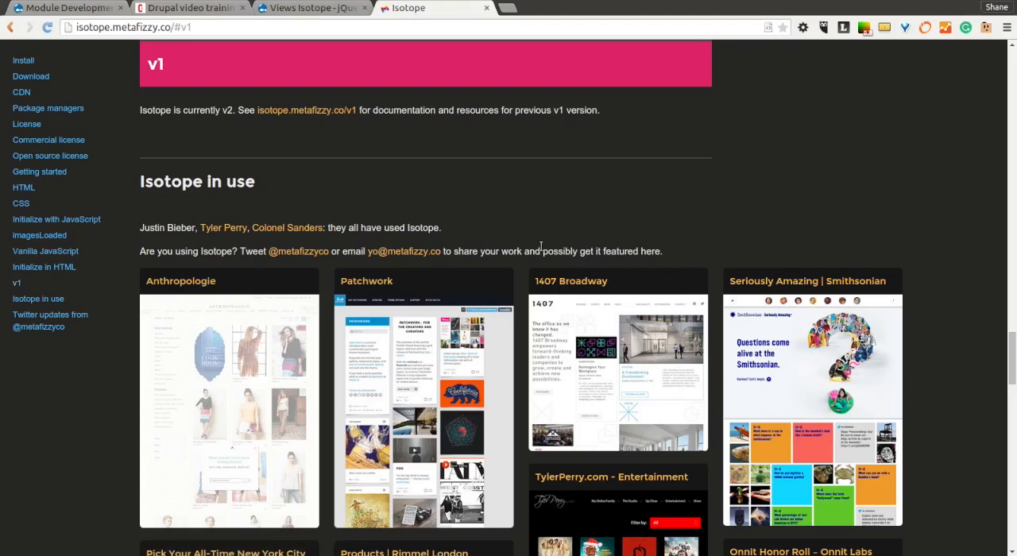
pyautogui.scroll(2, 845, 192)
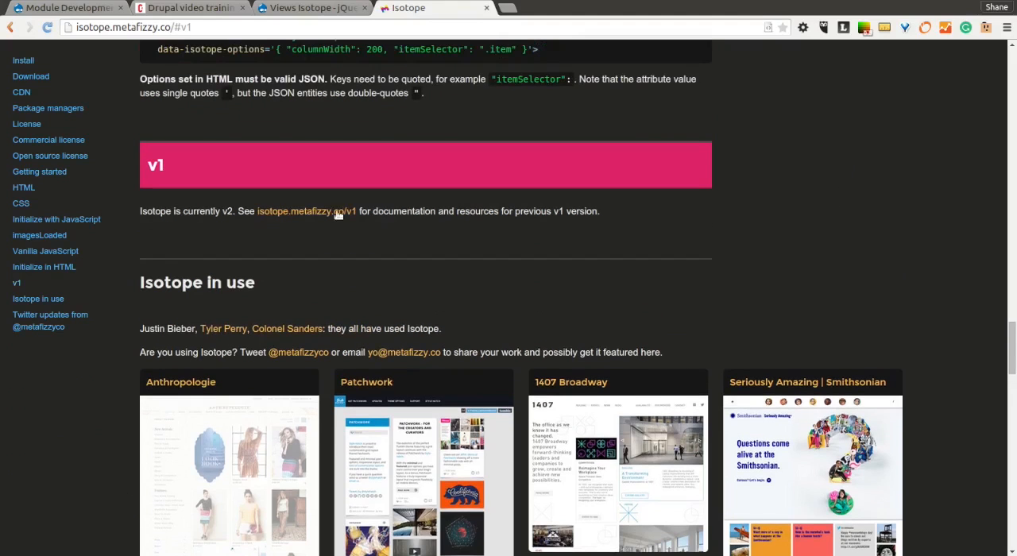
pyautogui.moveTo(298, 218)
pyautogui.mouseDown()
pyautogui.moveTo(212, 260)
pyautogui.moveTo(304, 211)
pyautogui.mouseUp()
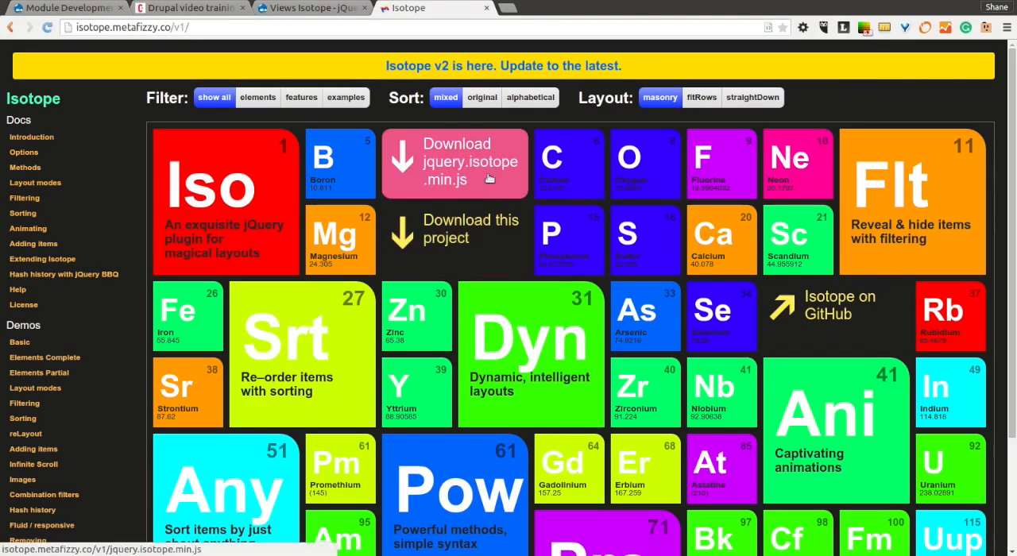
# Open Isotope's GitHub repository and look through its releases list for the v1 versions.
pyautogui.click(843, 310)
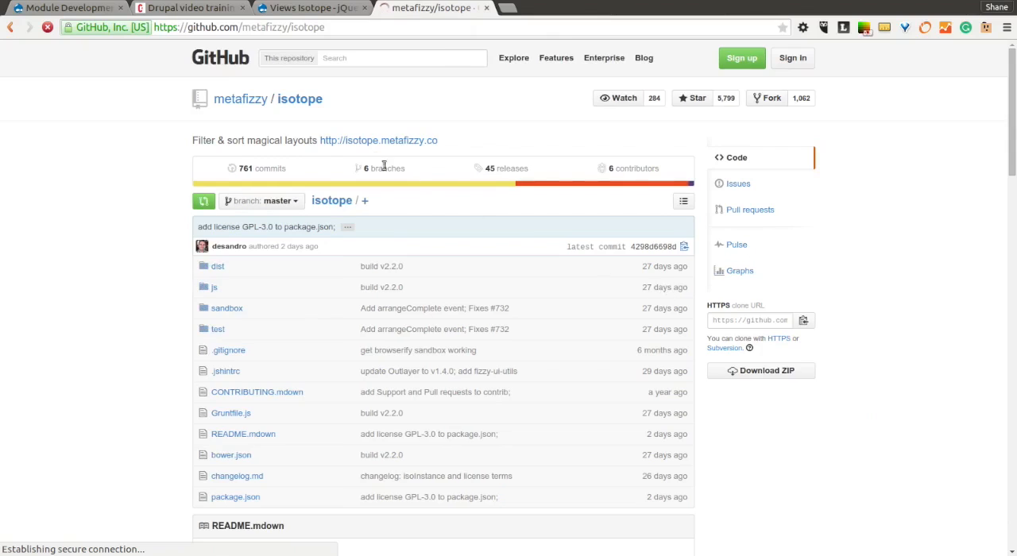
pyautogui.click(494, 169)
pyautogui.scroll(-4, 506, 286)
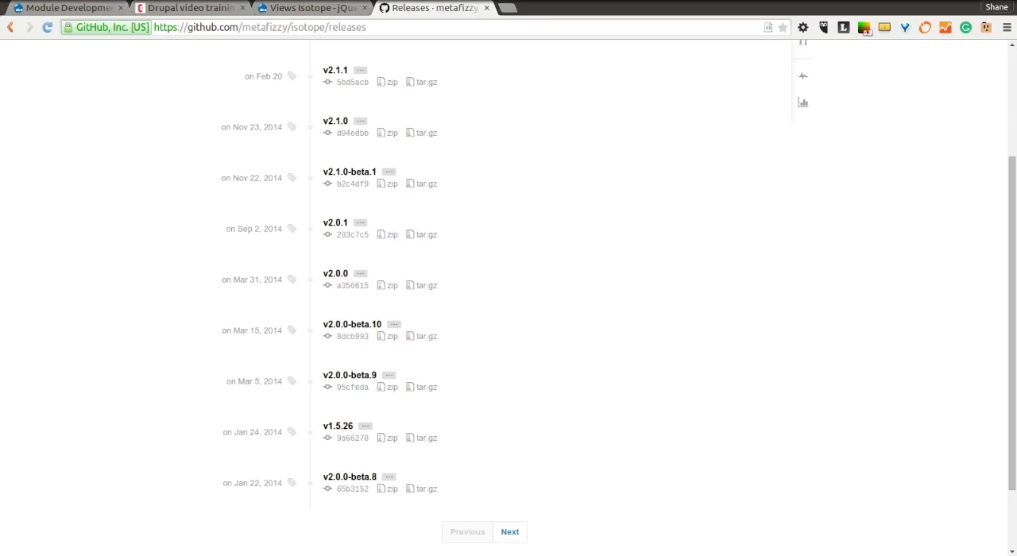
# Bring up the Views Isotope README.txt in gedit, maximize it, and examine the instruction for downloading the library.
pyautogui.moveTo(96, 548); pyautogui.dragTo(452, 104)
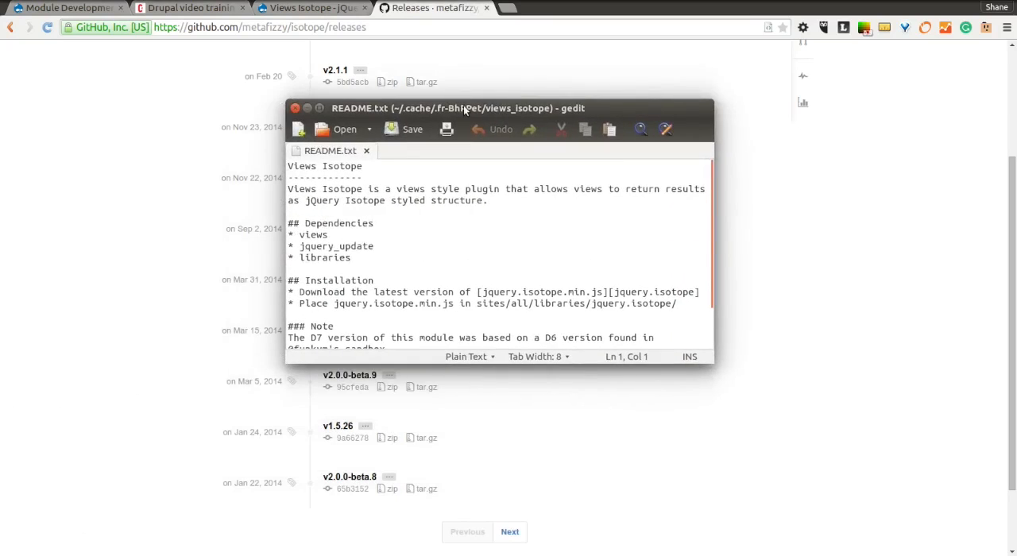
pyautogui.doubleClick(463, 107)
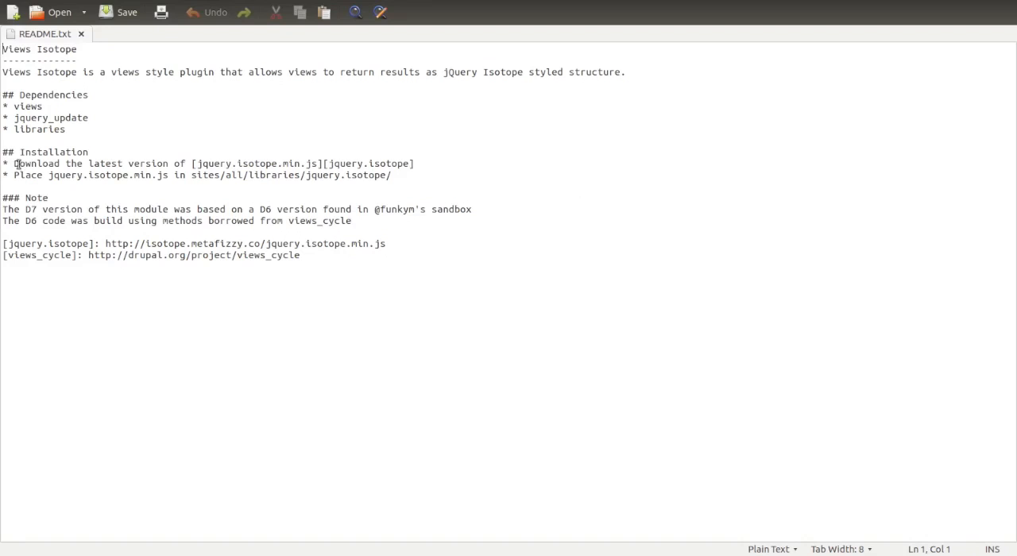
pyautogui.moveTo(14, 163); pyautogui.dragTo(194, 164)
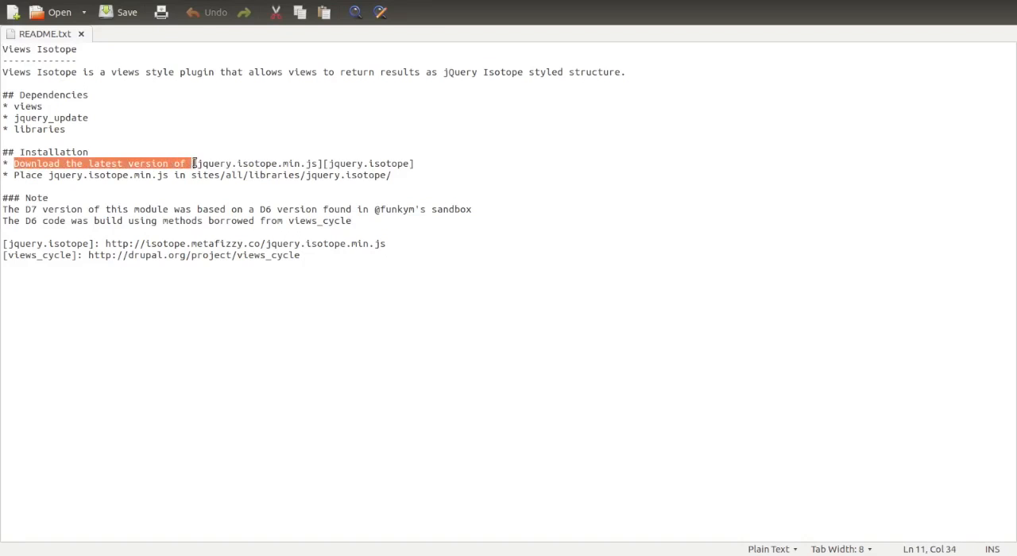
pyautogui.click(412, 164)
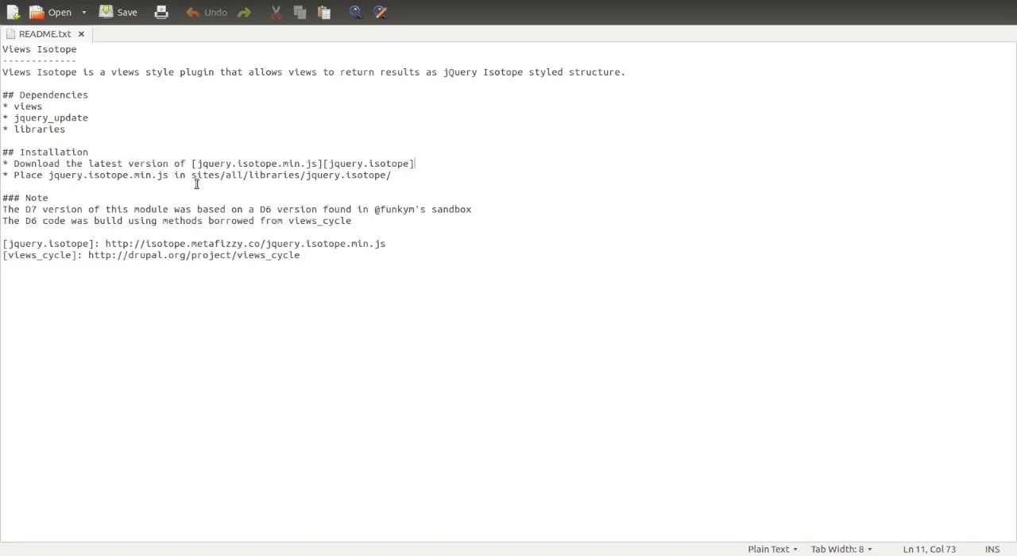
# Examine the README's installation line for the library's file name and its sites/all/libraries/jquery.isotope/ destination folder.
pyautogui.moveTo(408, 2); pyautogui.dragTo(440, 137)
pyautogui.doubleClick(440, 137)
pyautogui.moveTo(49, 175); pyautogui.dragTo(108, 174)
pyautogui.click(245, 193)
pyautogui.moveTo(306, 175); pyautogui.dragTo(389, 175)
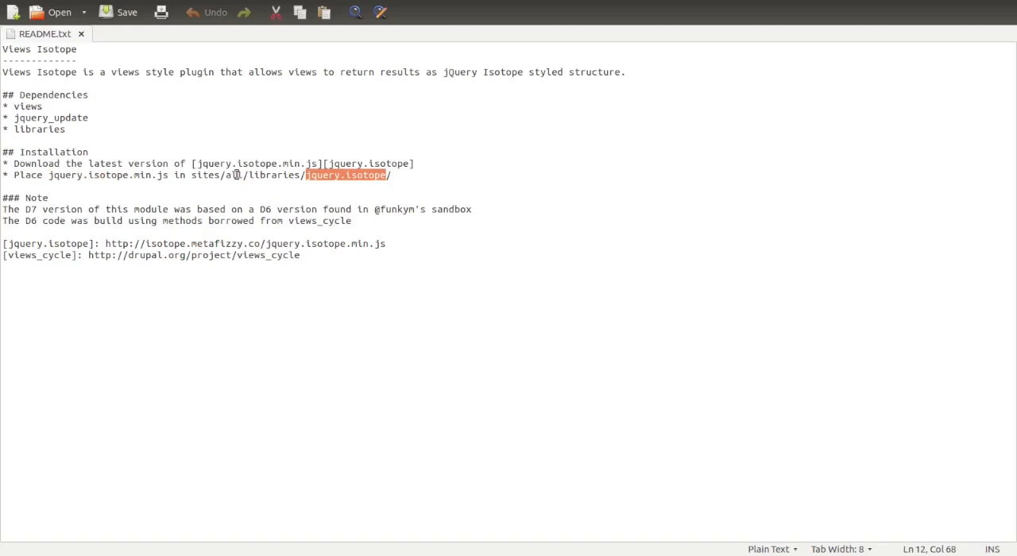
pyautogui.moveTo(193, 174); pyautogui.dragTo(300, 174)
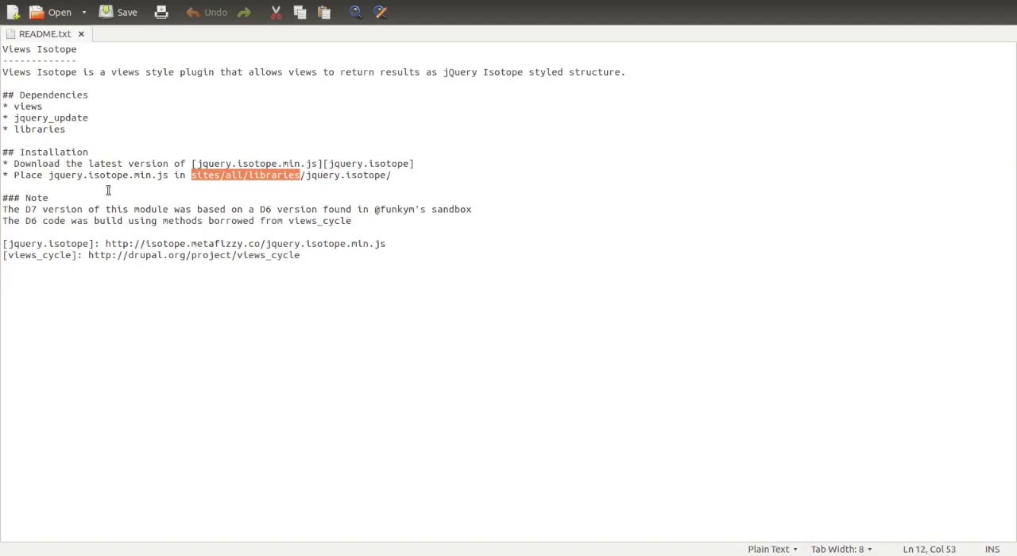
pyautogui.moveTo(52, 175); pyautogui.dragTo(169, 175)
pyautogui.click(186, 193)
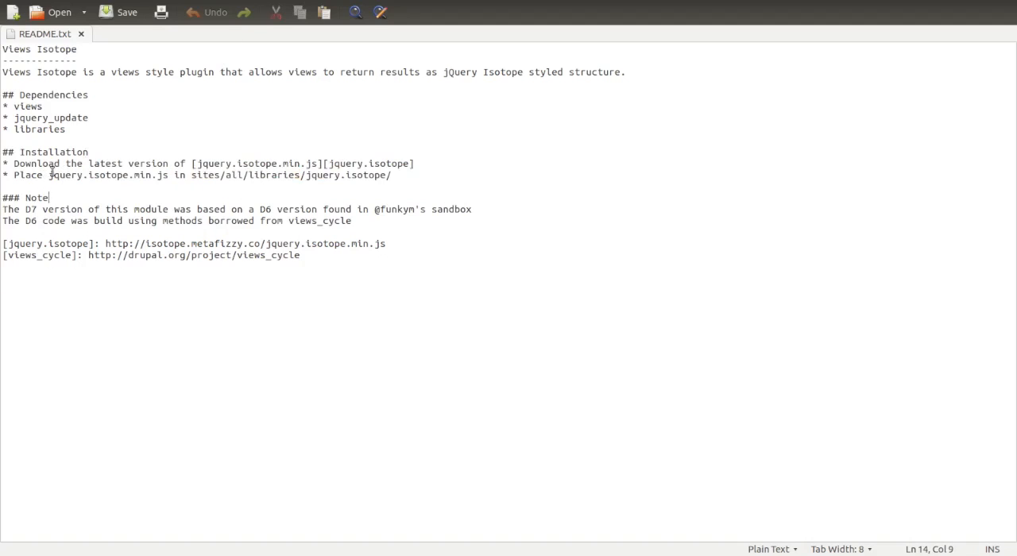
# Finish reading README.txt and close gedit without saving the file.
pyautogui.click(215, 187)
pyautogui.click(495, 209)
pyautogui.hotkey('ctrl', 'q')
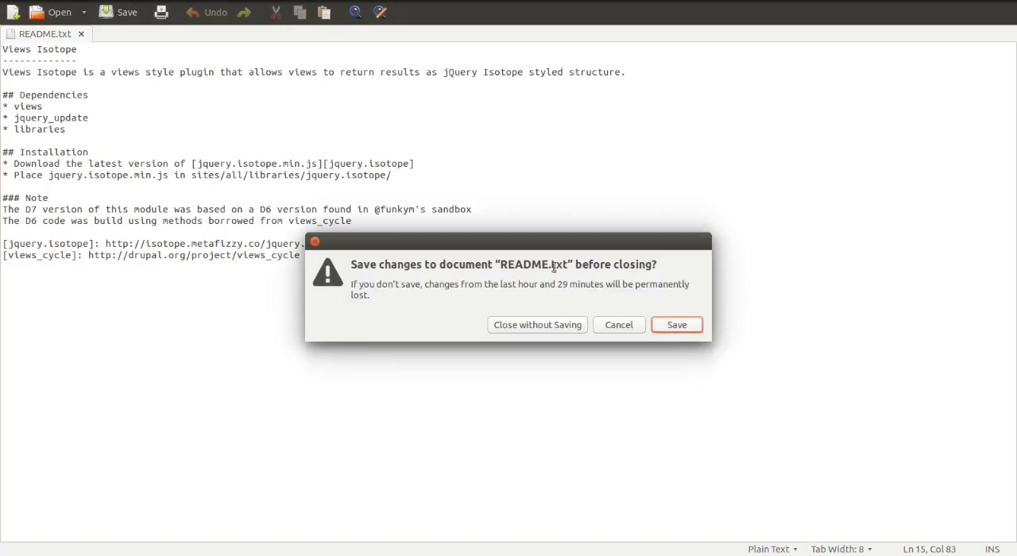
pyautogui.click(569, 329)
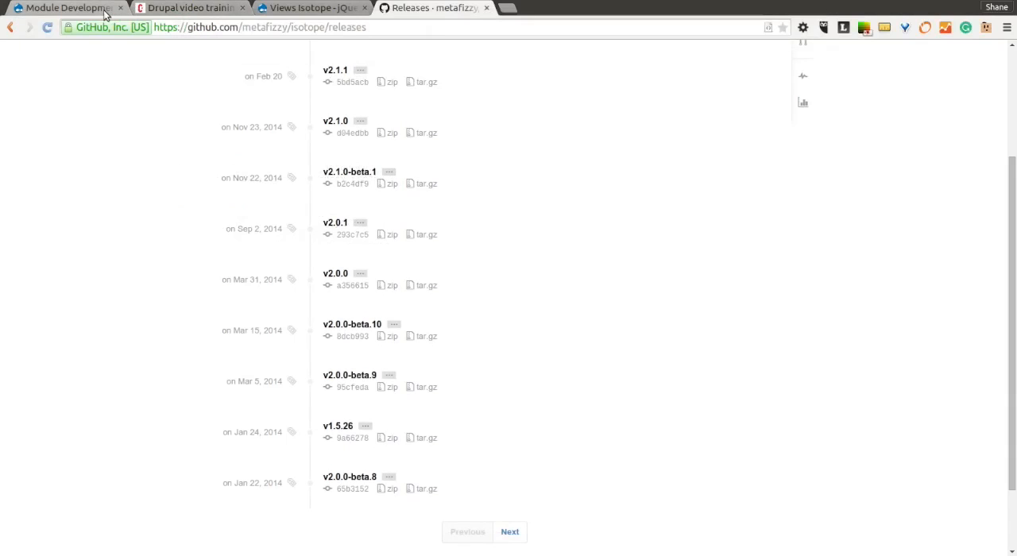
# Open the Modules page of the Module Development site, filter the list by "iso", and examine the Views Isotope entry.
pyautogui.click(80, 8)
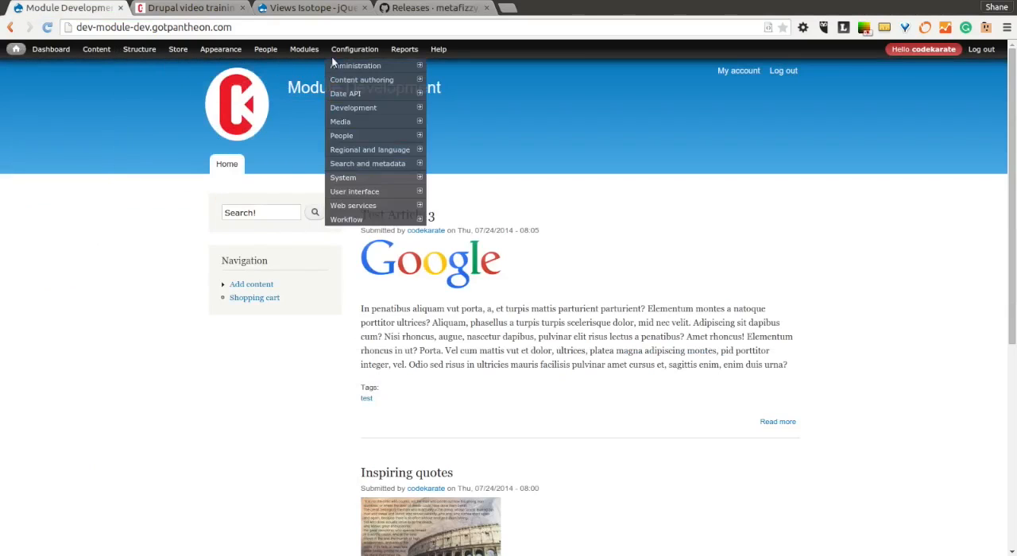
pyautogui.click(303, 93)
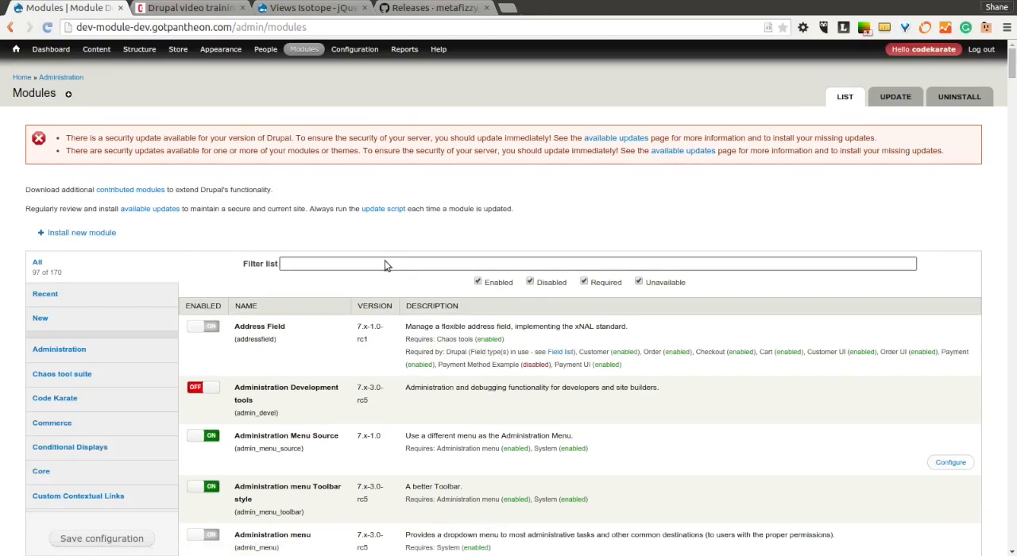
pyautogui.write('iso')
pyautogui.click(261, 453)
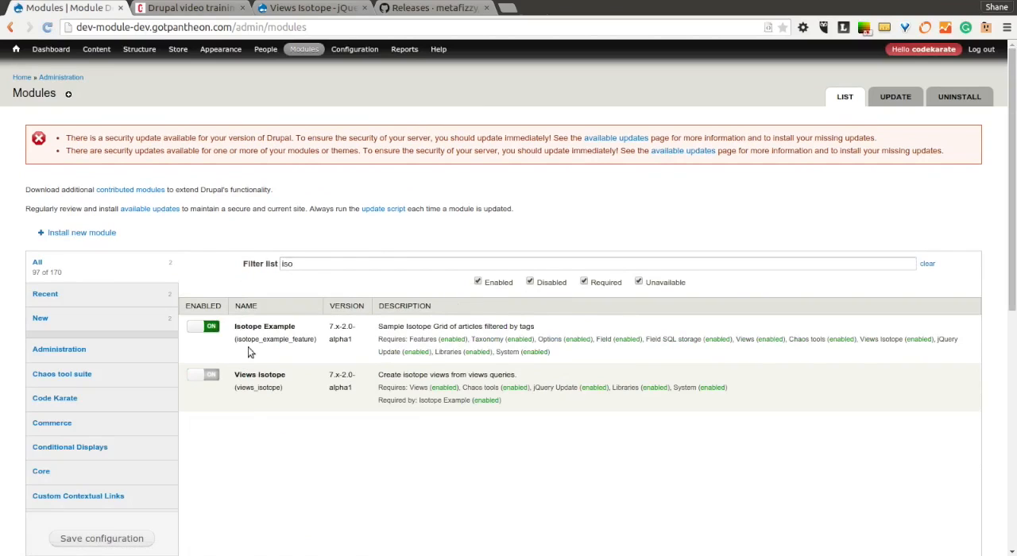
pyautogui.moveTo(236, 375); pyautogui.dragTo(285, 376)
pyautogui.click(308, 408)
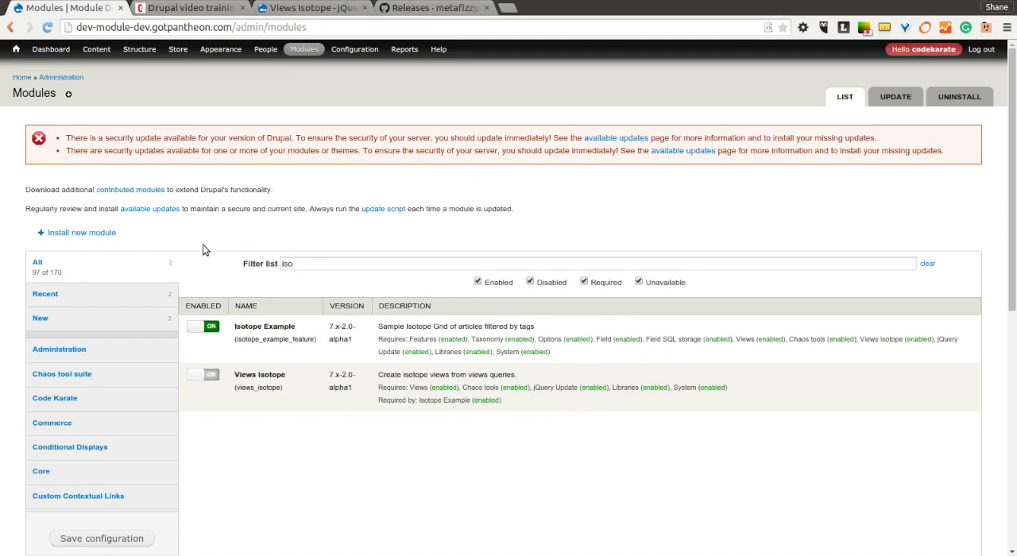
# Open the jQuery update development settings and set the alternate jQuery version for administrative pages to Default jQuery Version.
pyautogui.moveTo(369, 51)
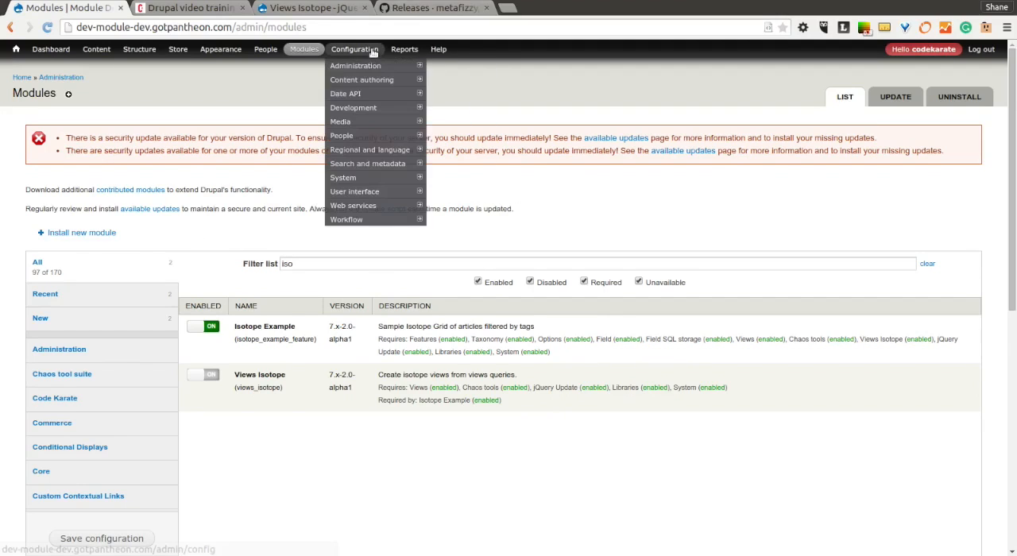
pyautogui.moveTo(381, 72)
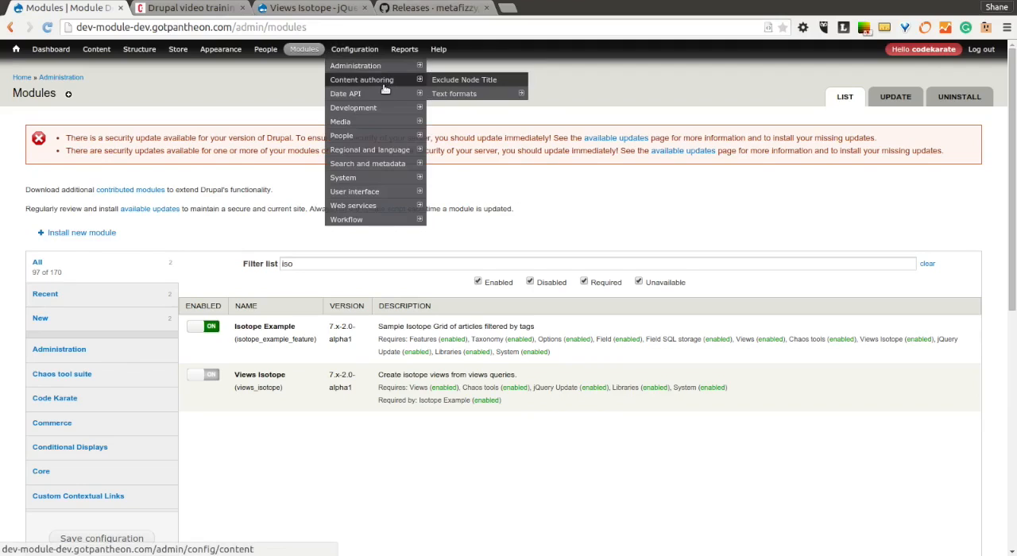
pyautogui.moveTo(389, 109)
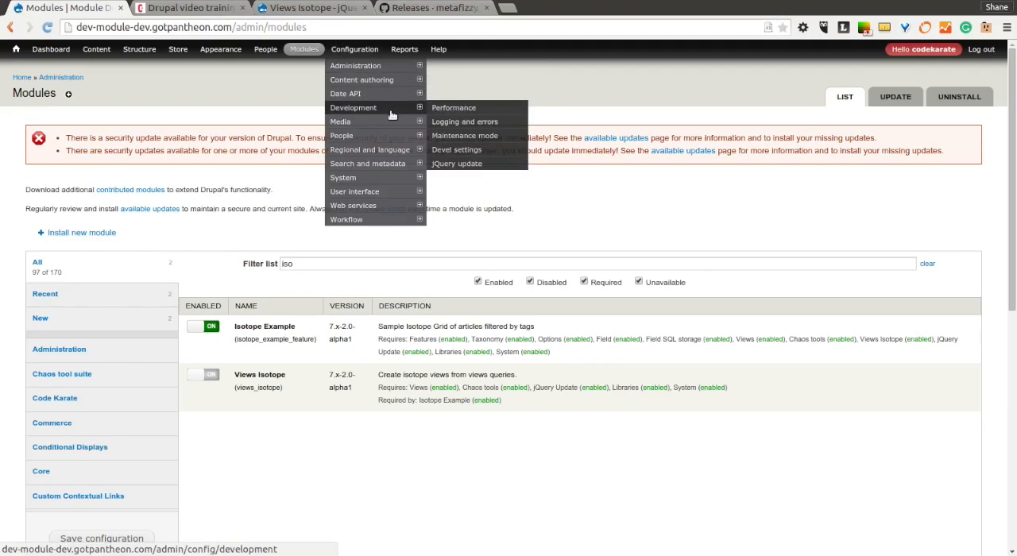
pyautogui.click(481, 165)
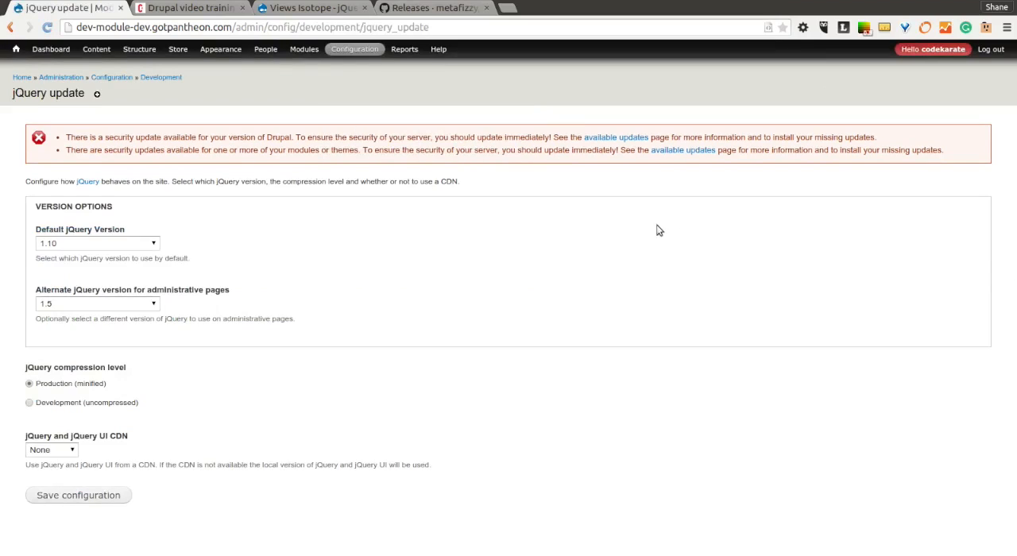
pyautogui.click(117, 305)
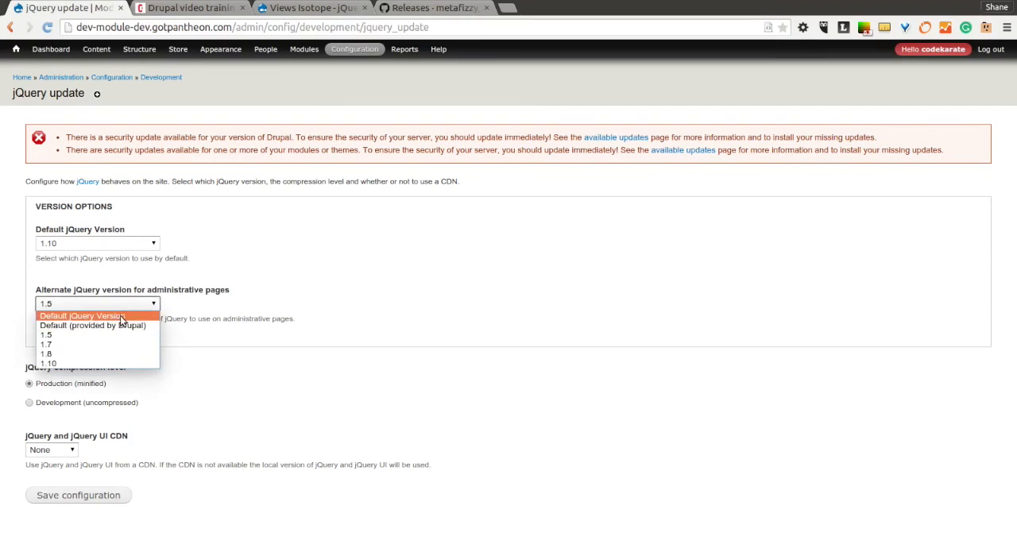
pyautogui.click(87, 316)
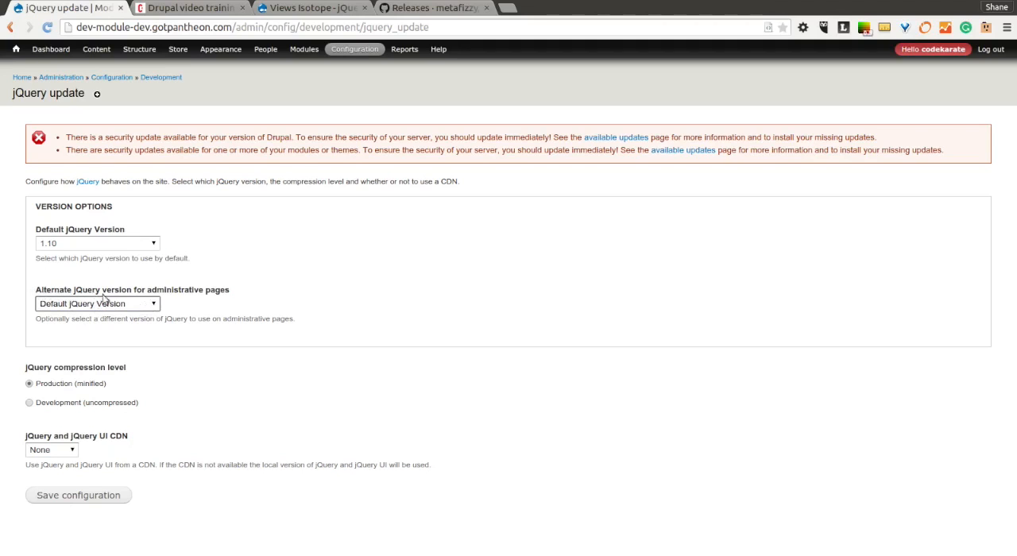
# Set the alternate jQuery version for administrative pages to 1.5, but leave for the site's home page without saving.
pyautogui.click(136, 308)
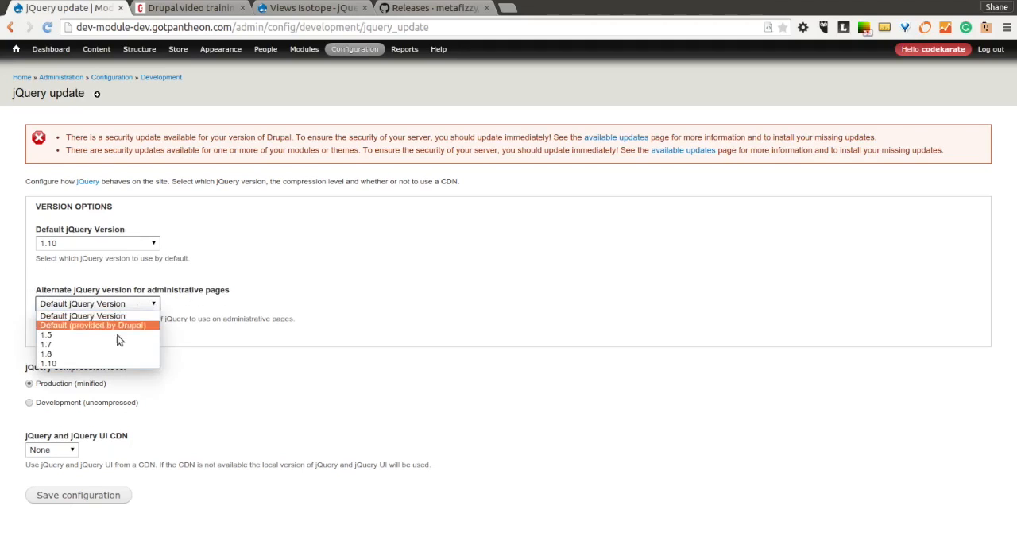
pyautogui.click(119, 335)
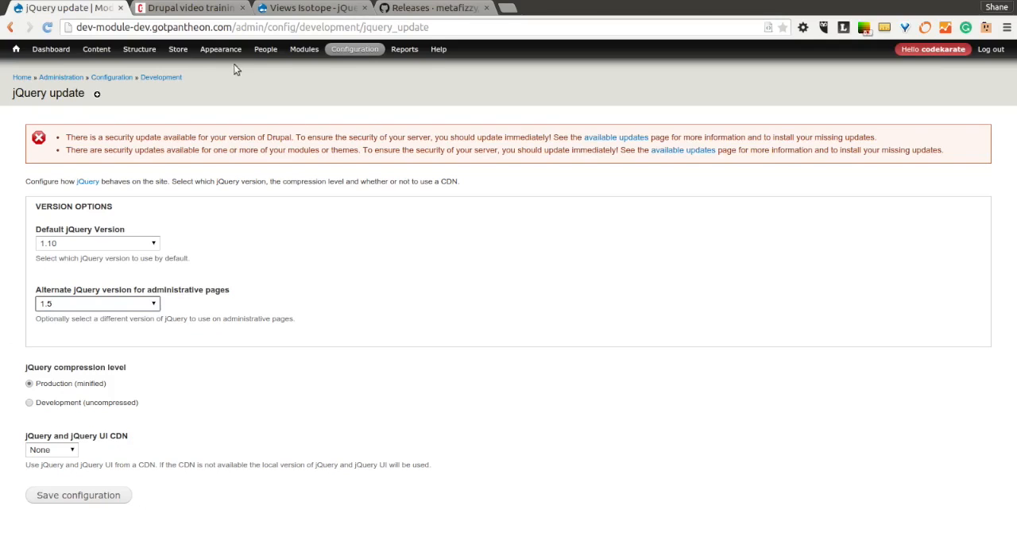
pyautogui.click(22, 77)
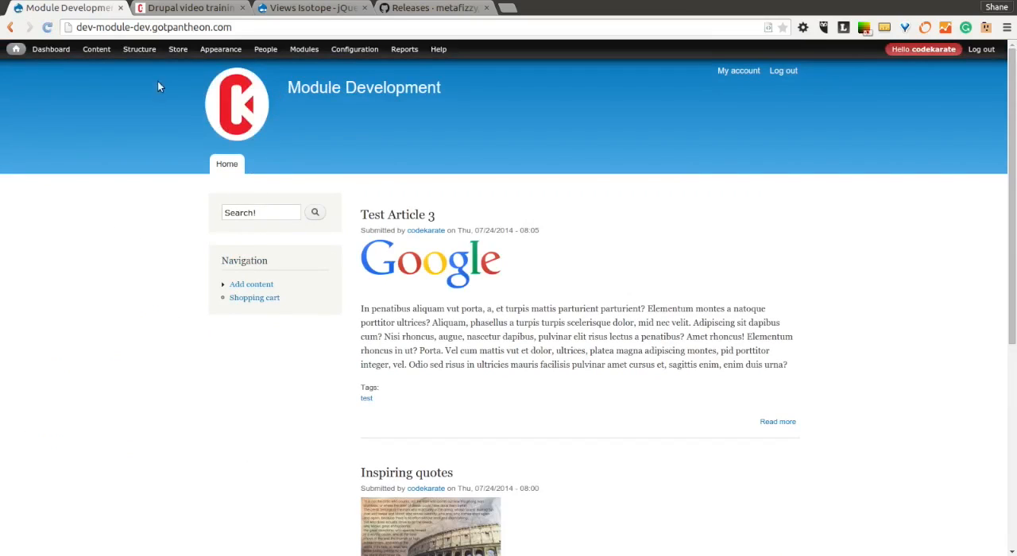
# Open the site's list of views and show the isotope_example view's /isotope-example page in a separate browser tab.
pyautogui.moveTo(139, 49)
pyautogui.click(132, 177)
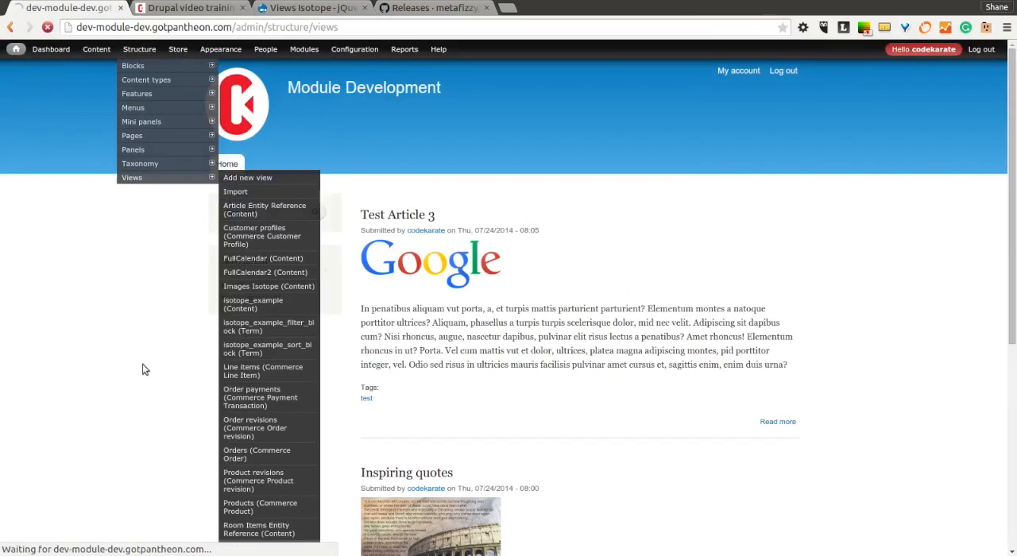
pyautogui.scroll(-2, 423, 316)
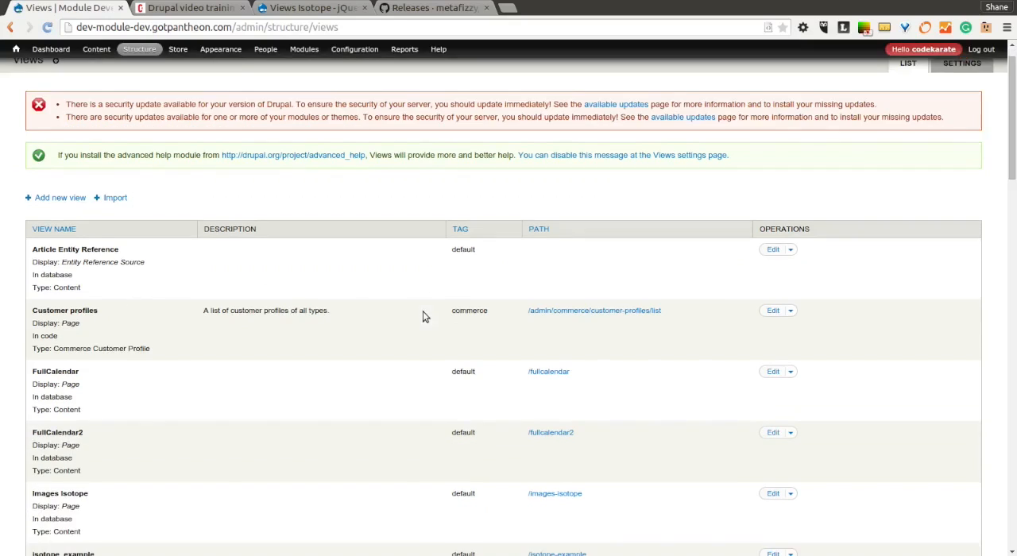
pyautogui.scroll(-2, 423, 316)
pyautogui.scroll(-2, 412, 277)
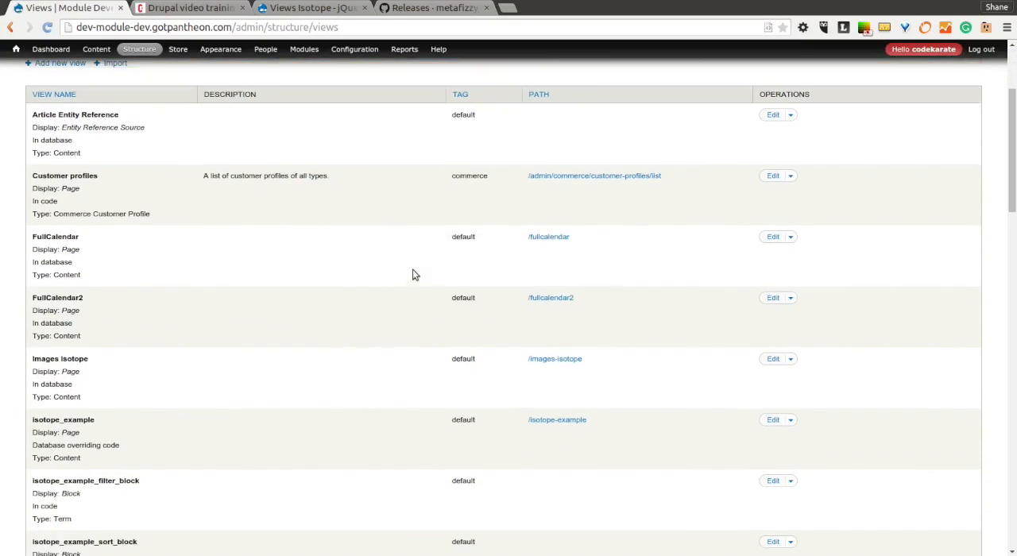
pyautogui.scroll(-1, 413, 275)
pyautogui.moveTo(587, 386); pyautogui.dragTo(525, 385)
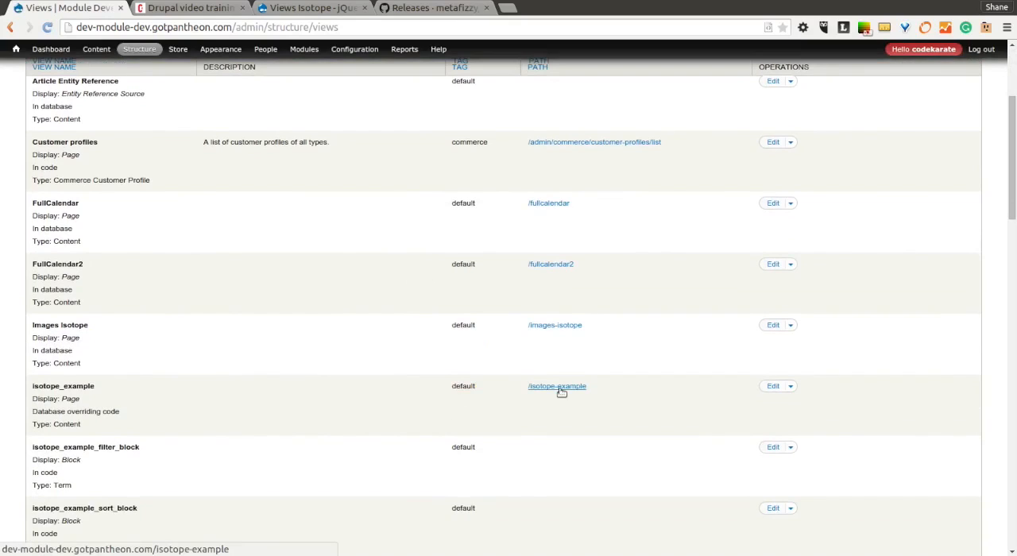
pyautogui.middleClick(560, 389)
pyautogui.click(208, 10)
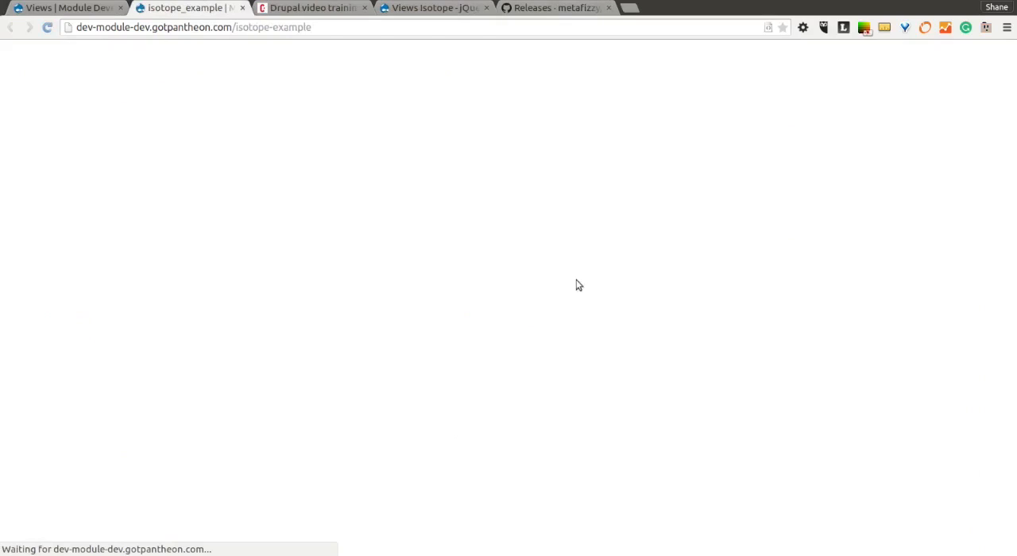
# Try the inspire and test filters and the descending and ascending sort orders on the isotope_example page, ending on the inspire filter.
pyautogui.scroll(-3, 868, 271)
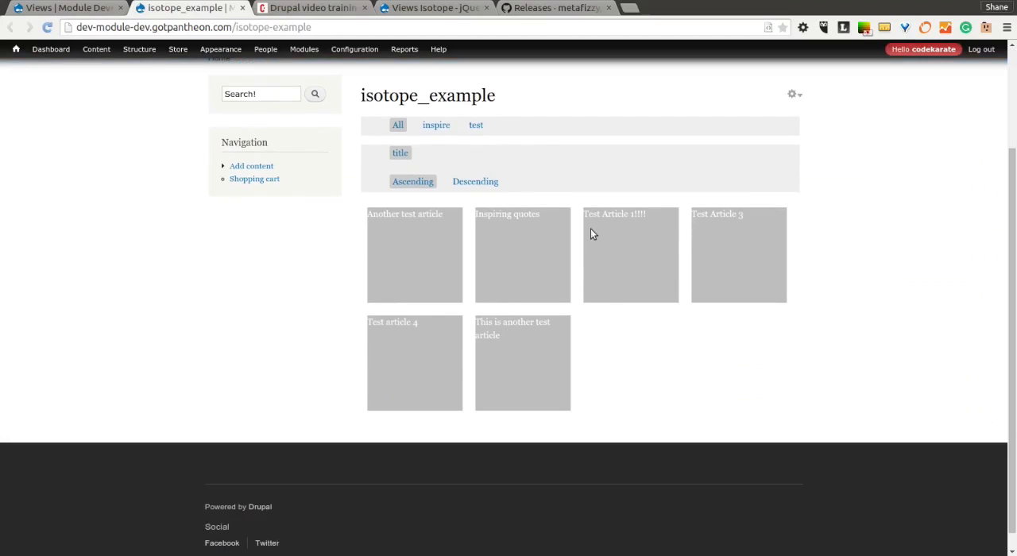
pyautogui.click(435, 127)
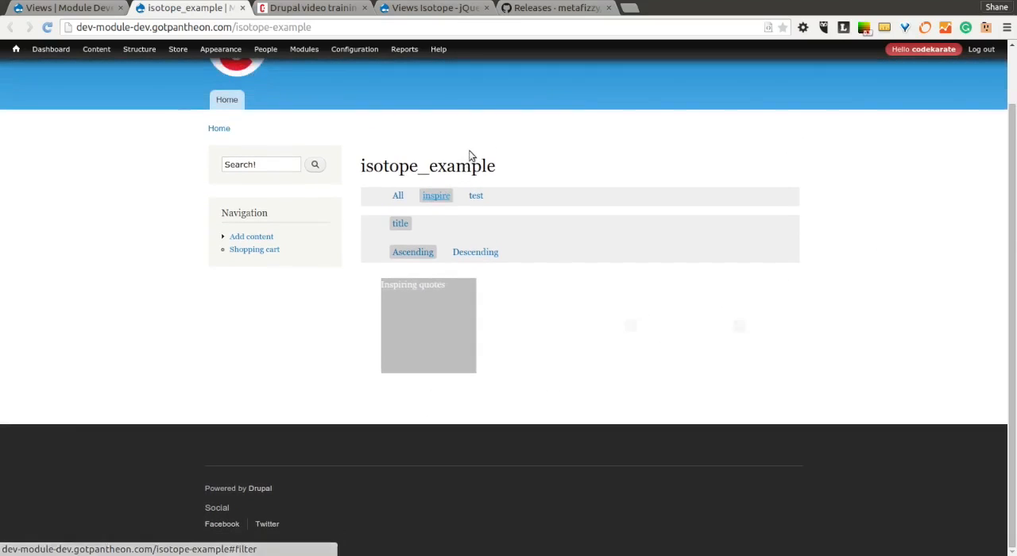
pyautogui.click(475, 213)
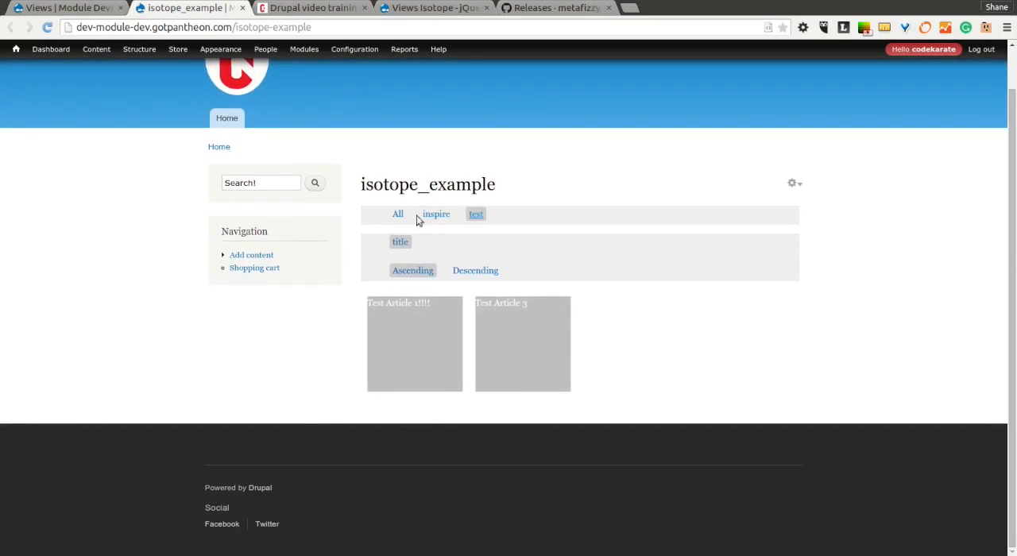
pyautogui.click(447, 217)
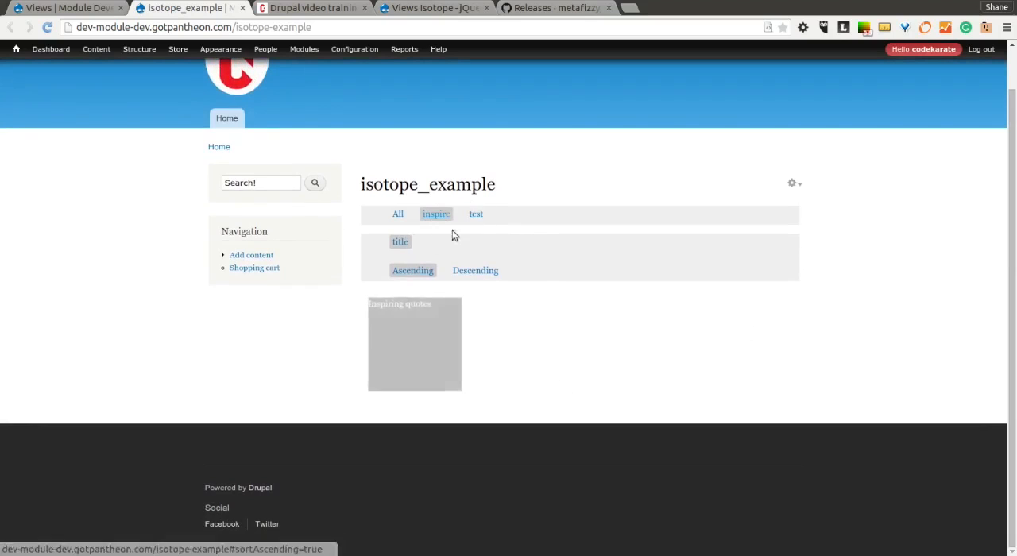
pyautogui.click(474, 213)
pyautogui.click(476, 271)
pyautogui.click(420, 271)
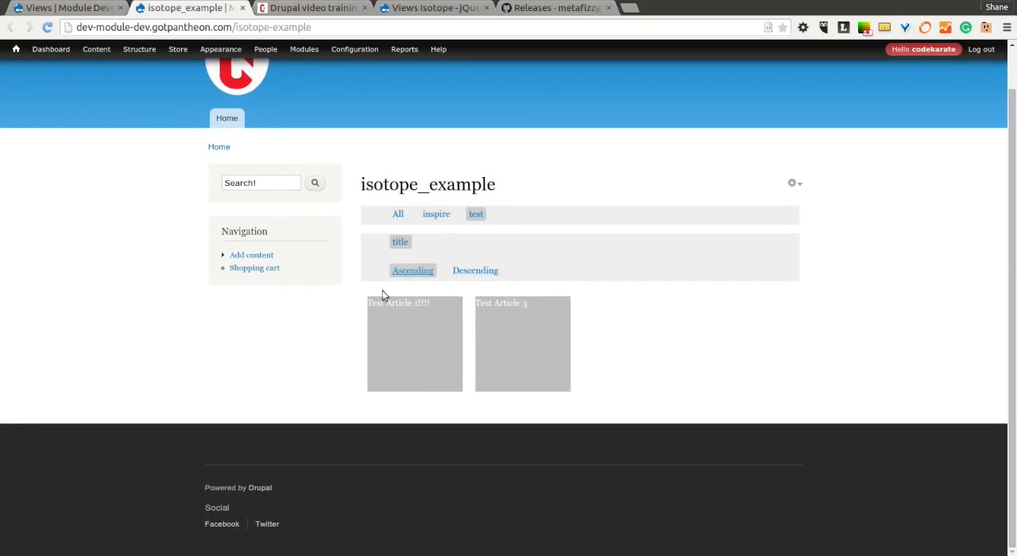
pyautogui.click(445, 214)
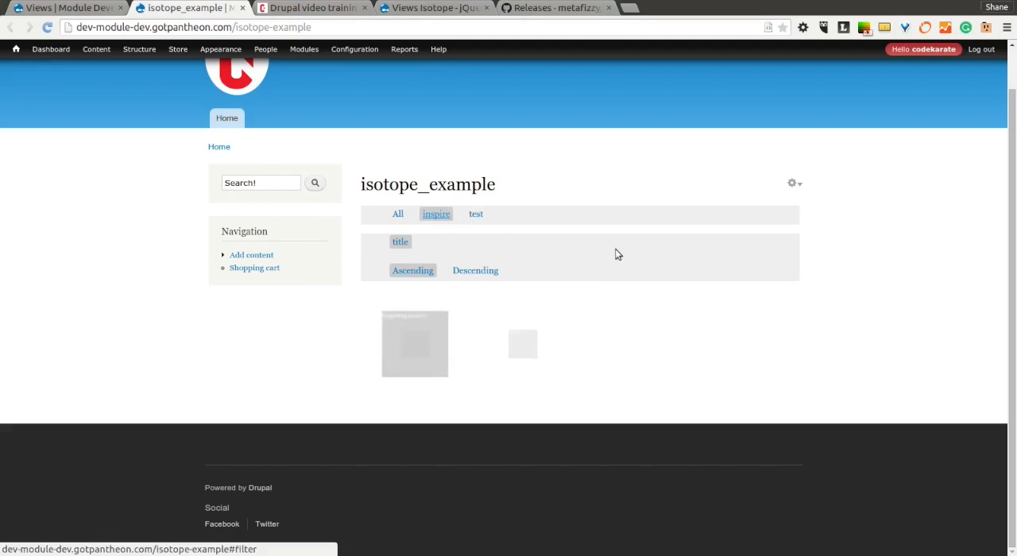
# Open the isotope_example view for editing and compare its format and fields with the filters on the example page.
pyautogui.click(69, 7)
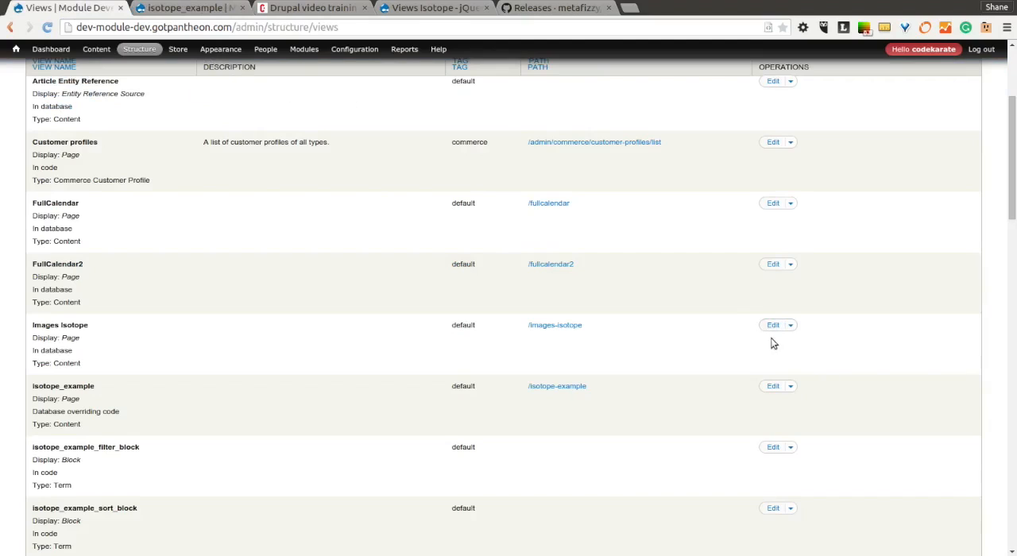
pyautogui.click(767, 387)
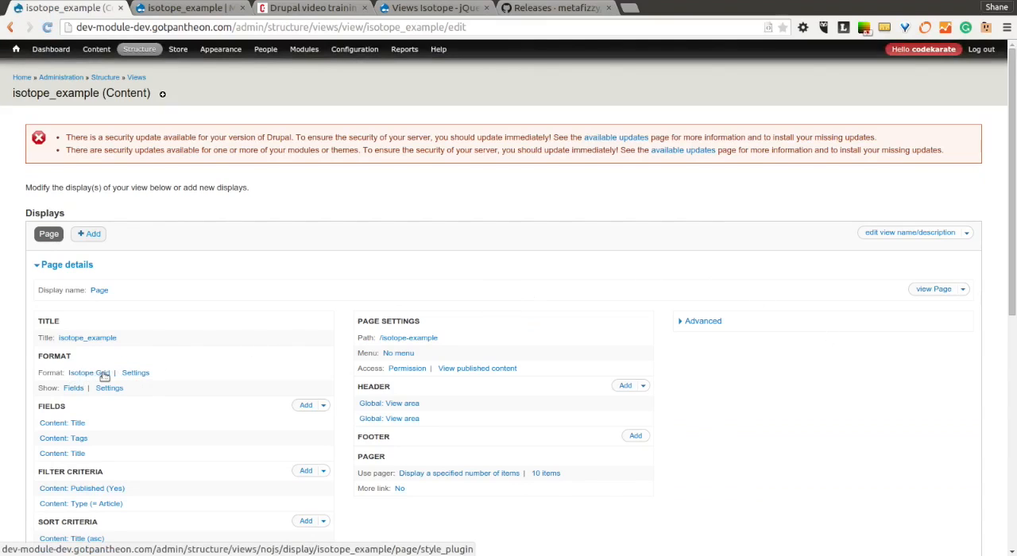
pyautogui.scroll(-2, 106, 375)
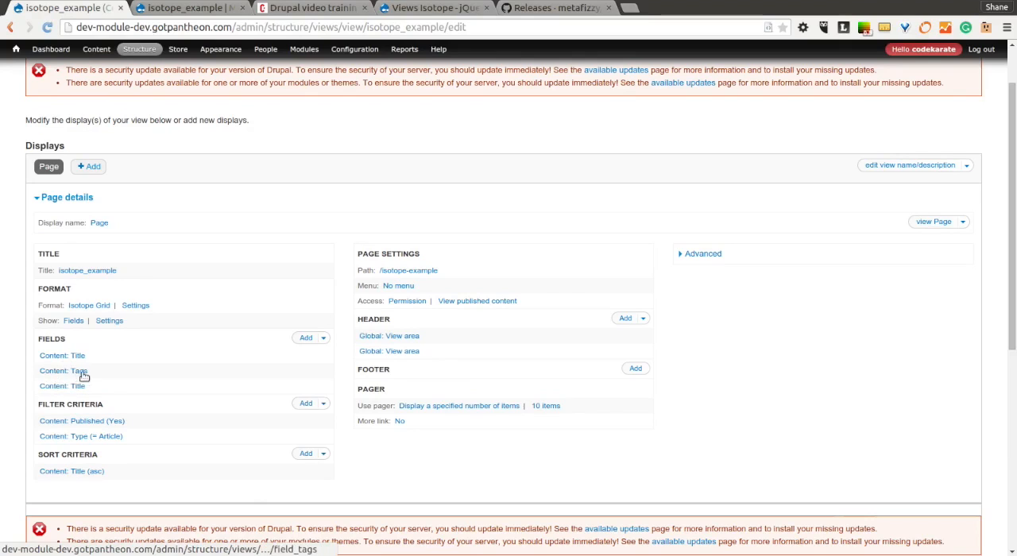
pyautogui.click(187, 8)
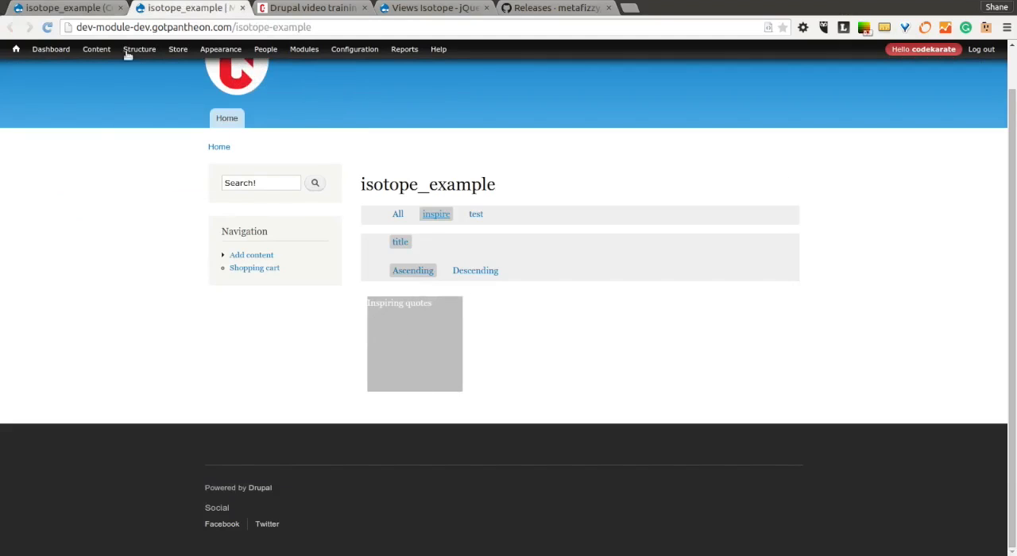
pyautogui.click(63, 8)
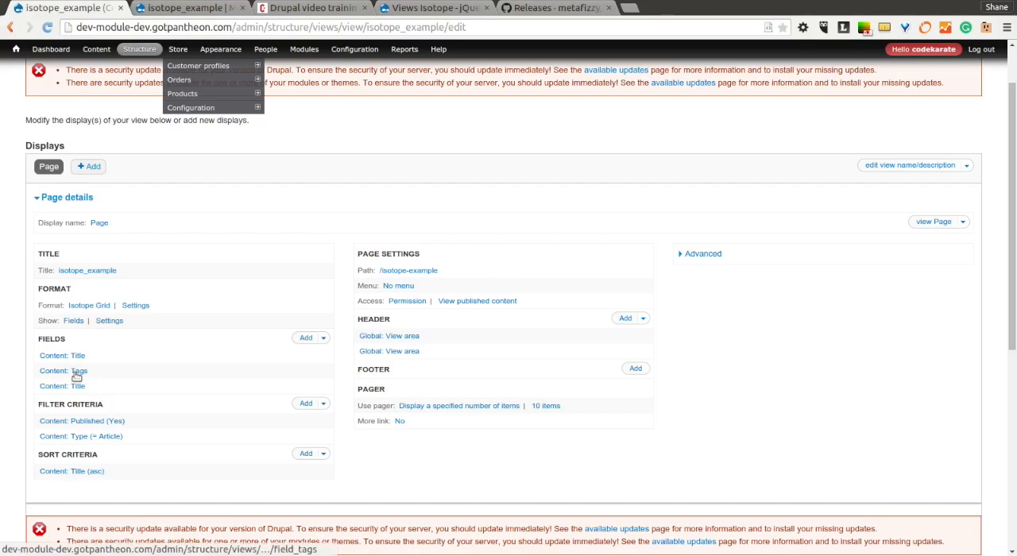
# Examine the CSS class in the Content: Tags field's style settings, and close the field configuration without applying changes.
pyautogui.click(76, 371)
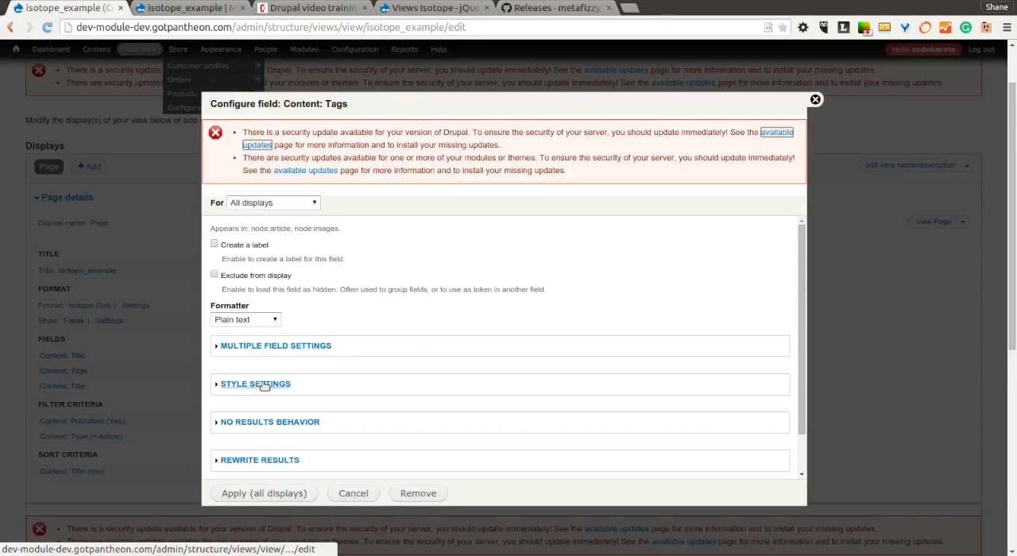
pyautogui.click(238, 384)
pyautogui.scroll(-3, 481, 365)
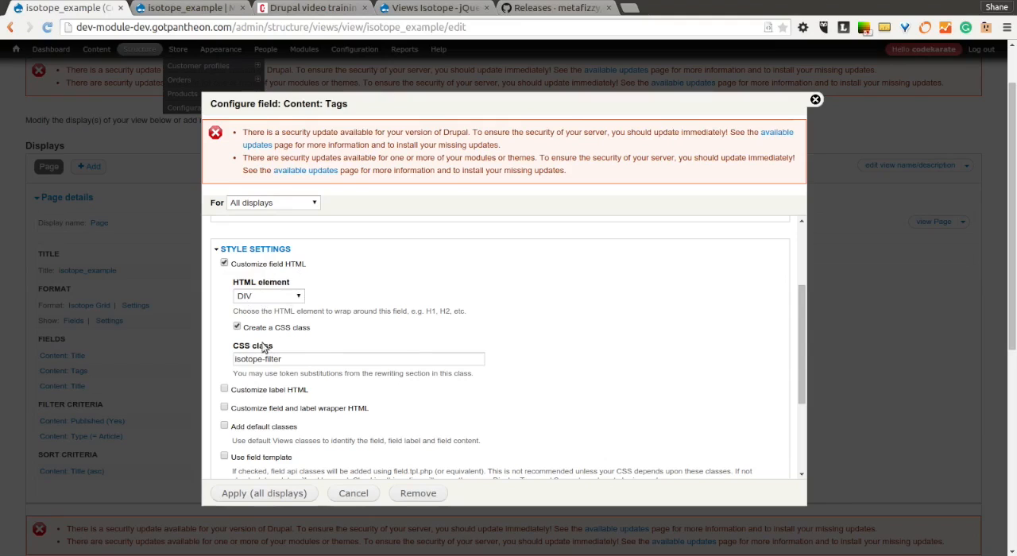
pyautogui.moveTo(303, 358); pyautogui.dragTo(225, 352)
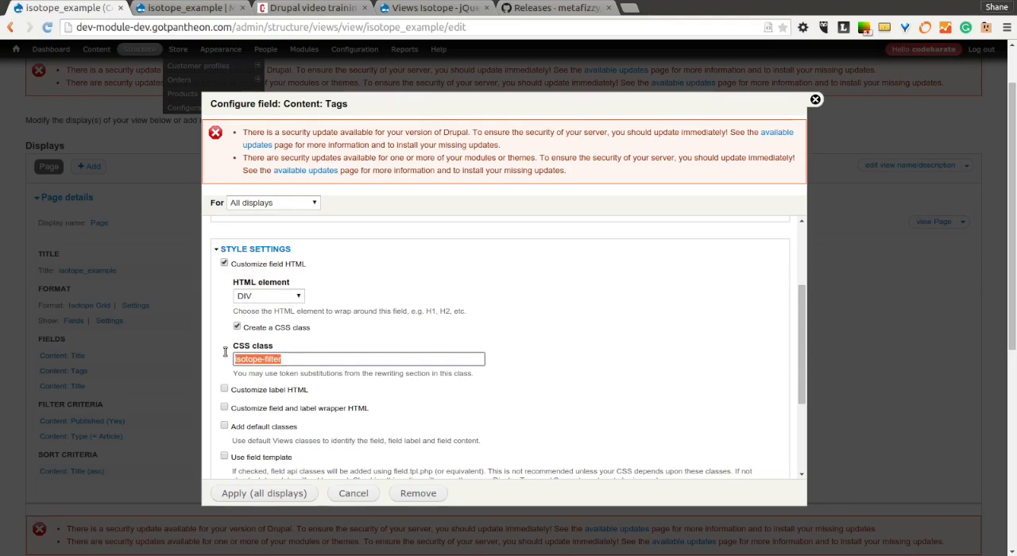
pyautogui.click(243, 359)
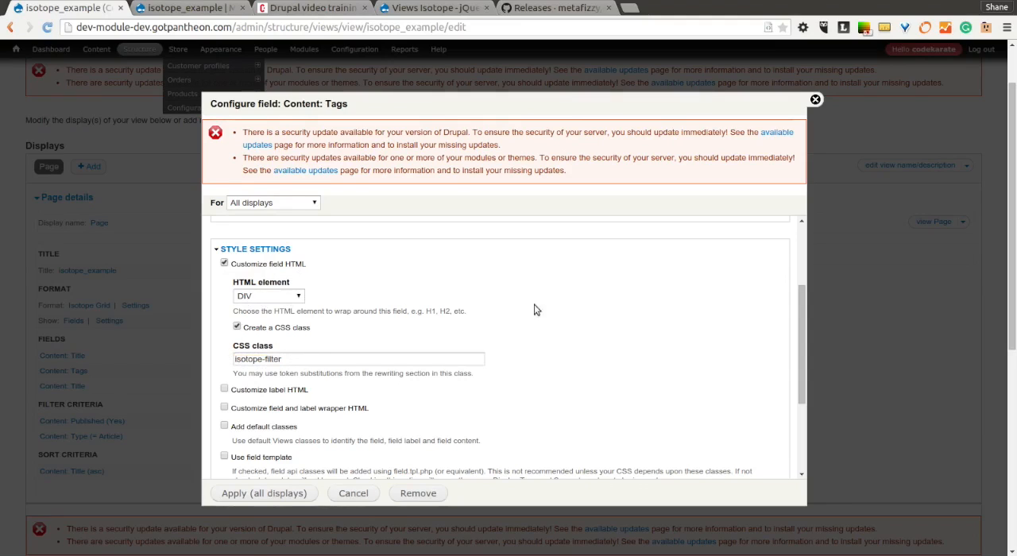
pyautogui.scroll(-2, 499, 312)
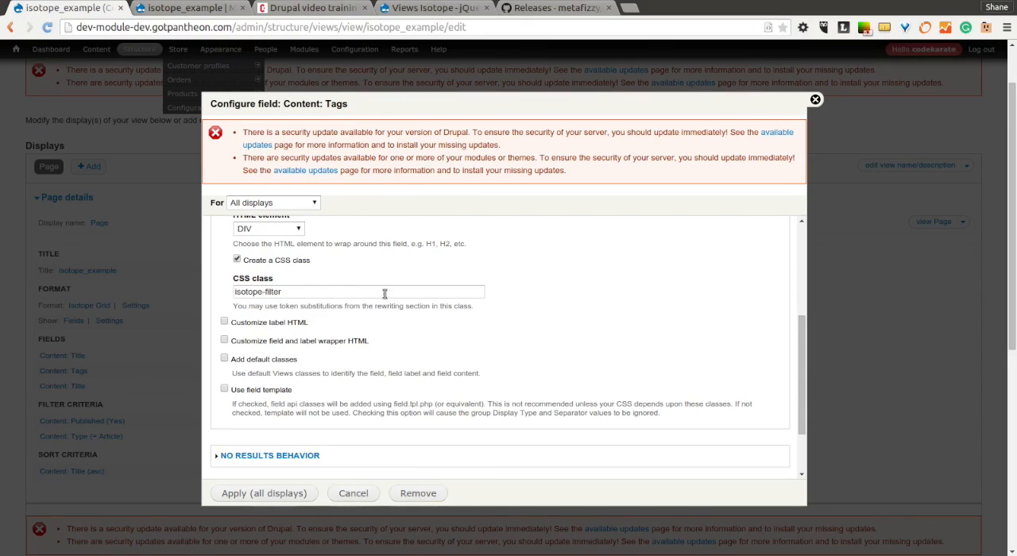
pyautogui.scroll(1, 540, 307)
pyautogui.scroll(-3, 540, 308)
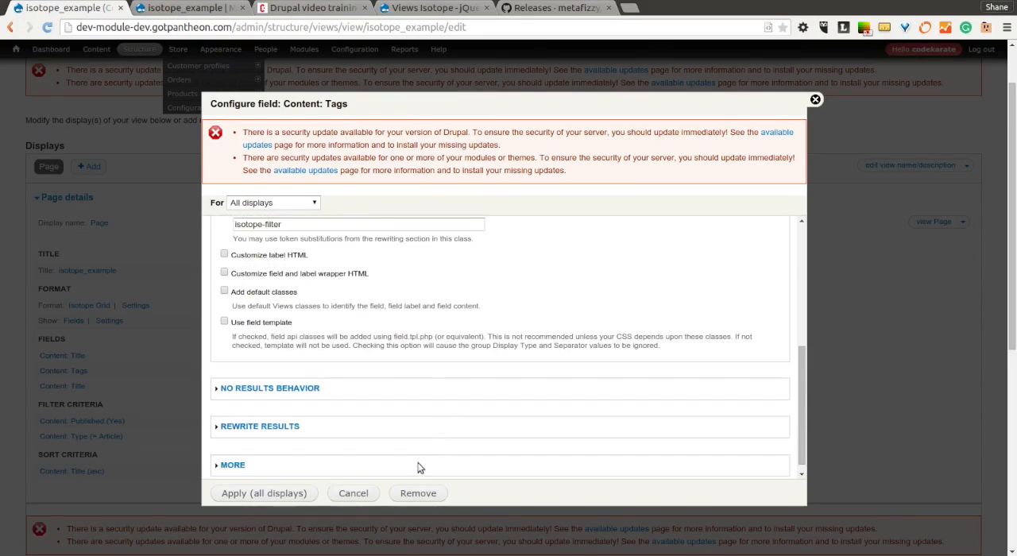
pyautogui.click(354, 493)
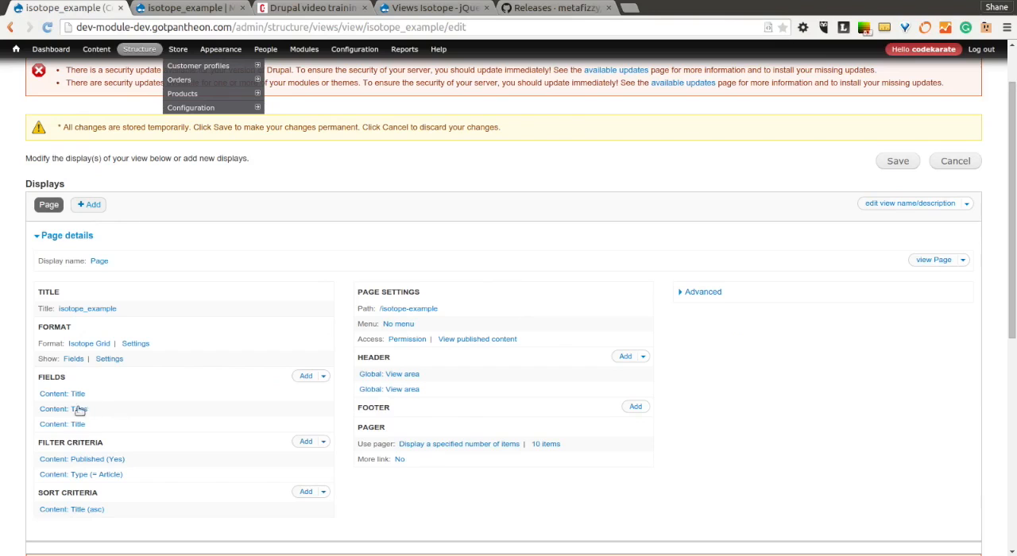
# Examine the CSS class in the second Content: Title field's style settings, and cancel the field configuration.
pyautogui.click(67, 426)
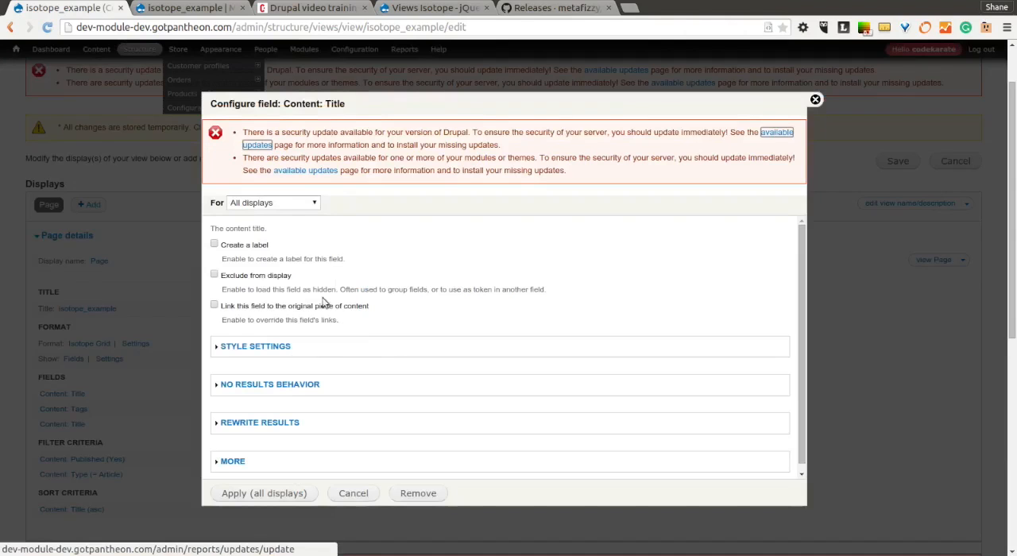
pyautogui.click(271, 346)
pyautogui.scroll(-3, 262, 308)
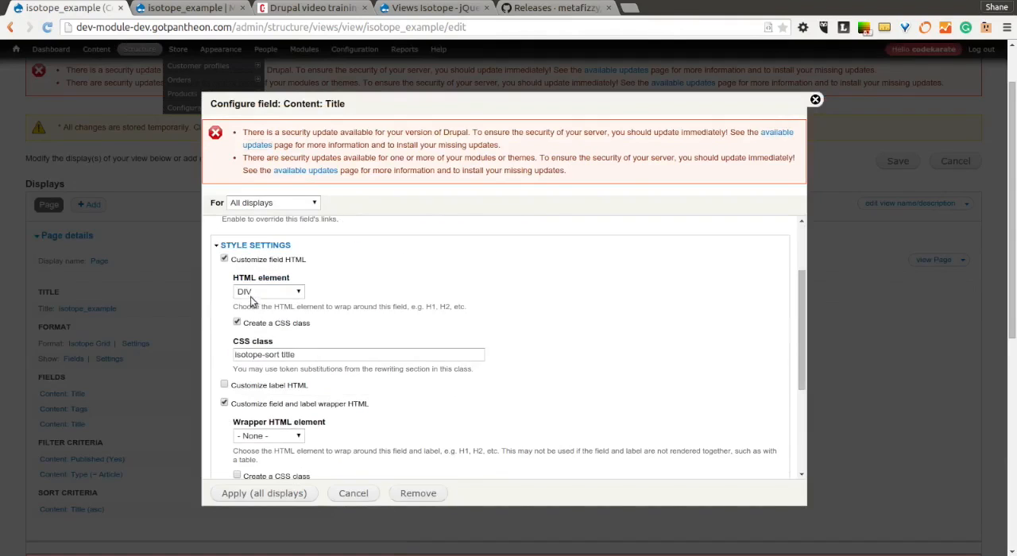
pyautogui.moveTo(324, 355); pyautogui.dragTo(234, 355)
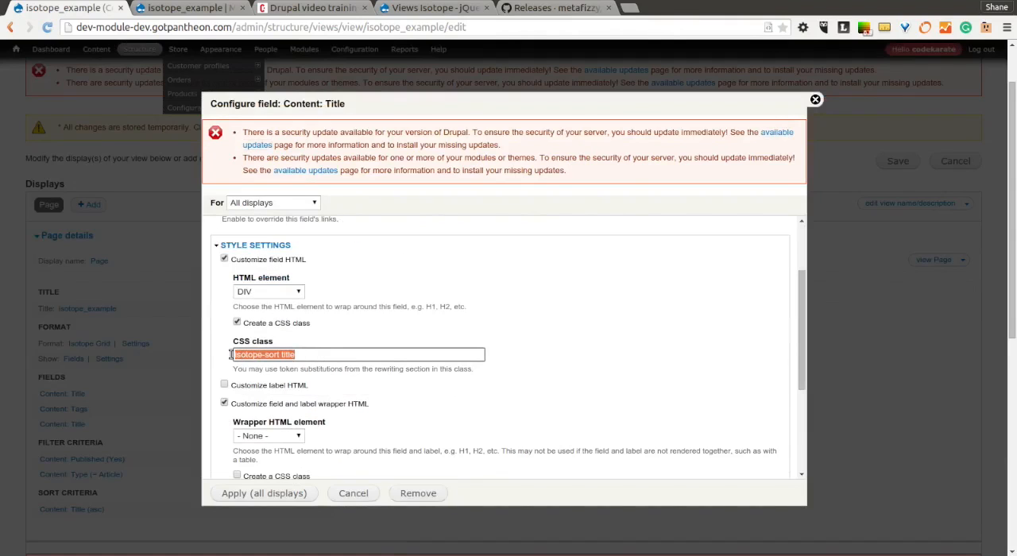
pyautogui.click(313, 354)
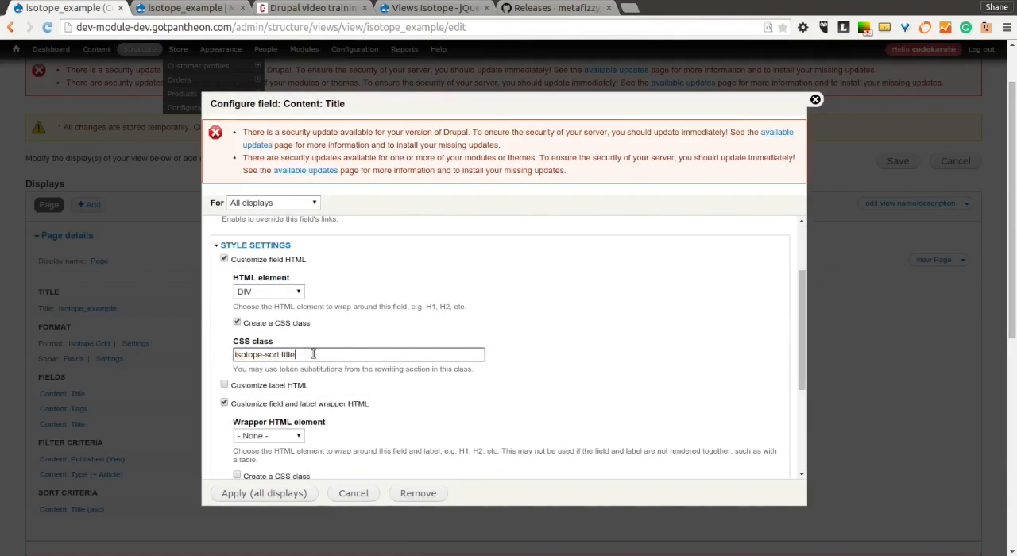
pyautogui.doubleClick(282, 354)
pyautogui.click(302, 355)
pyautogui.click(353, 493)
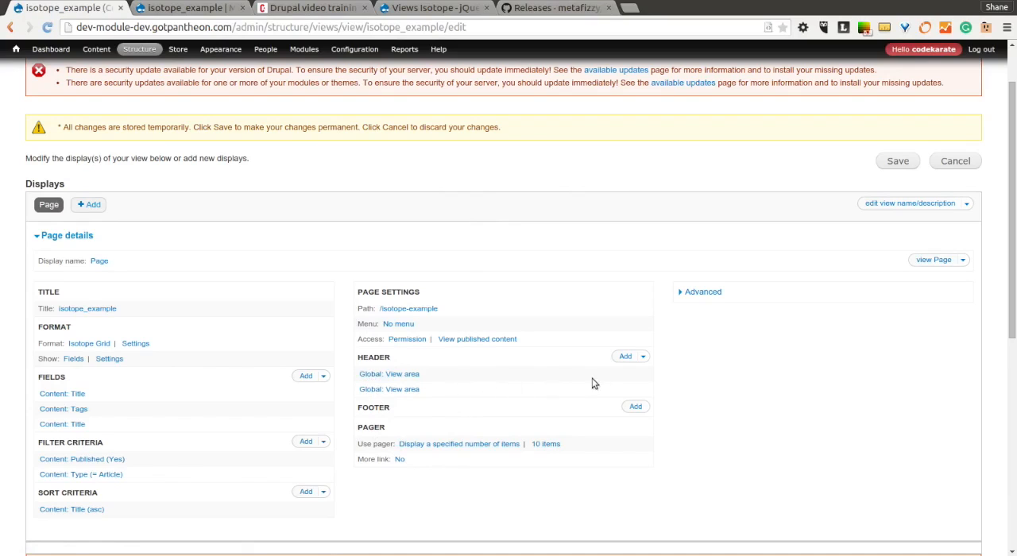
# Examine which view the first Global: View area in the header inserts, and return to the isotope_example page for comparison.
pyautogui.moveTo(355, 371); pyautogui.dragTo(433, 391)
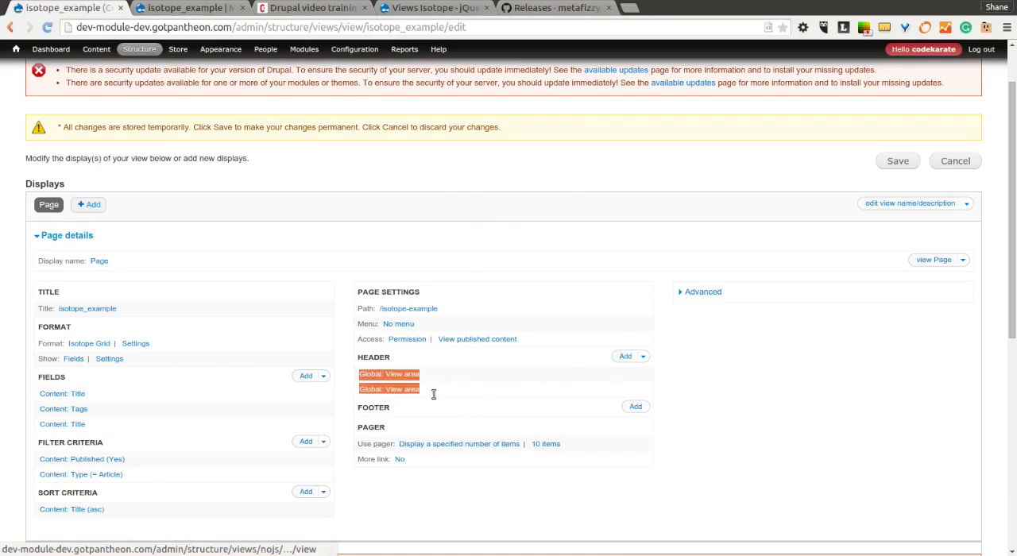
pyautogui.click(669, 491)
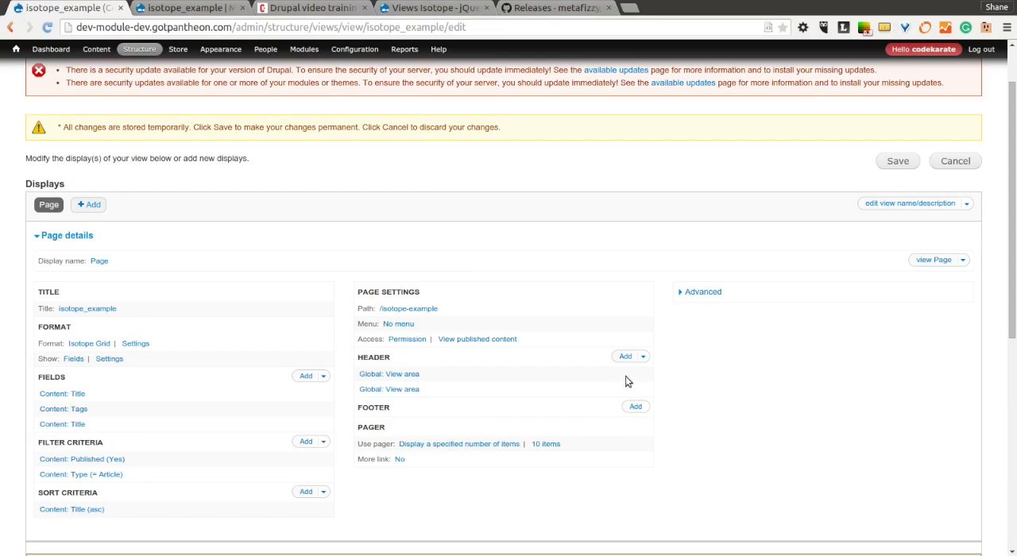
pyautogui.click(417, 374)
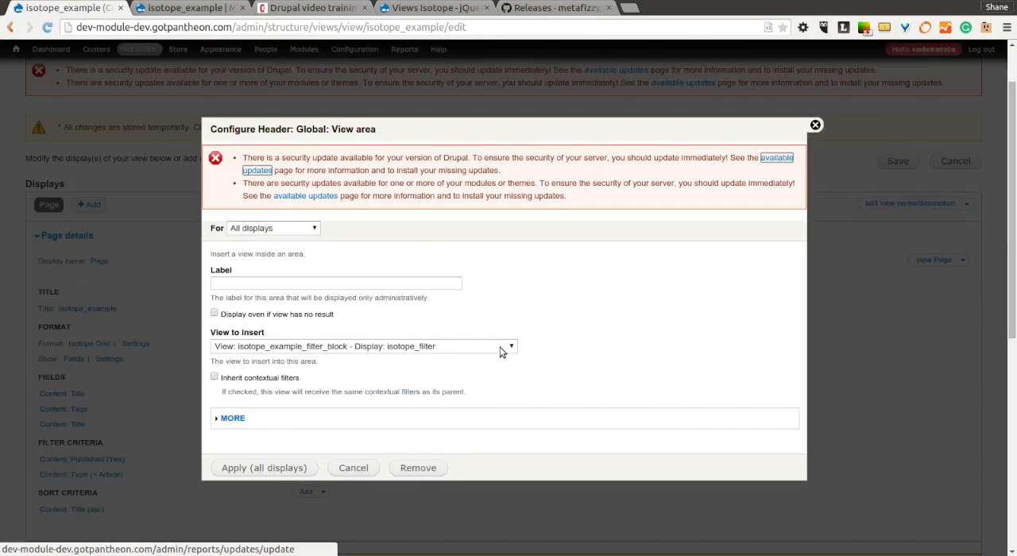
pyautogui.click(205, 11)
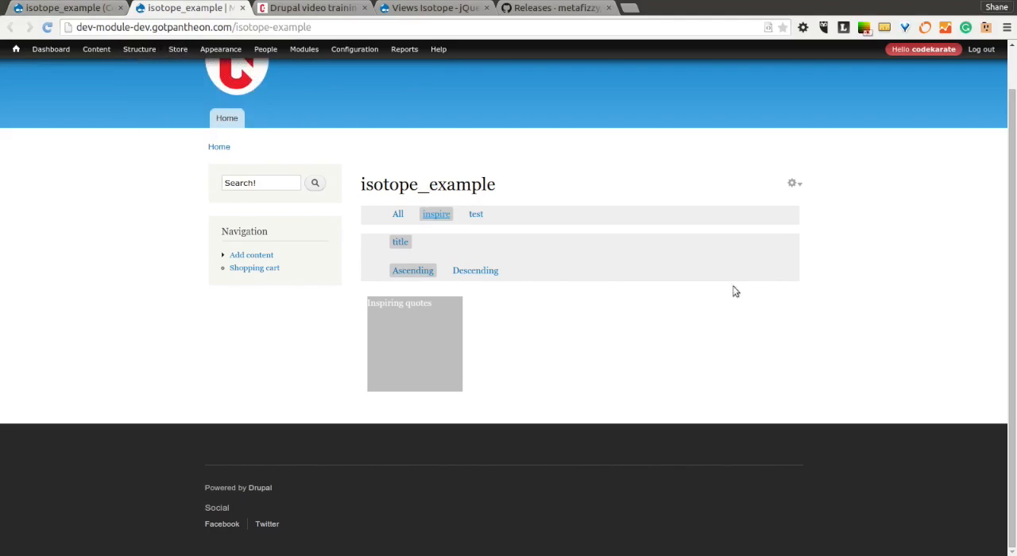
# Close the header area configuration, bring up the site's views list separately, and open the isotope_example_filter_block view for editing.
pyautogui.click(92, 11)
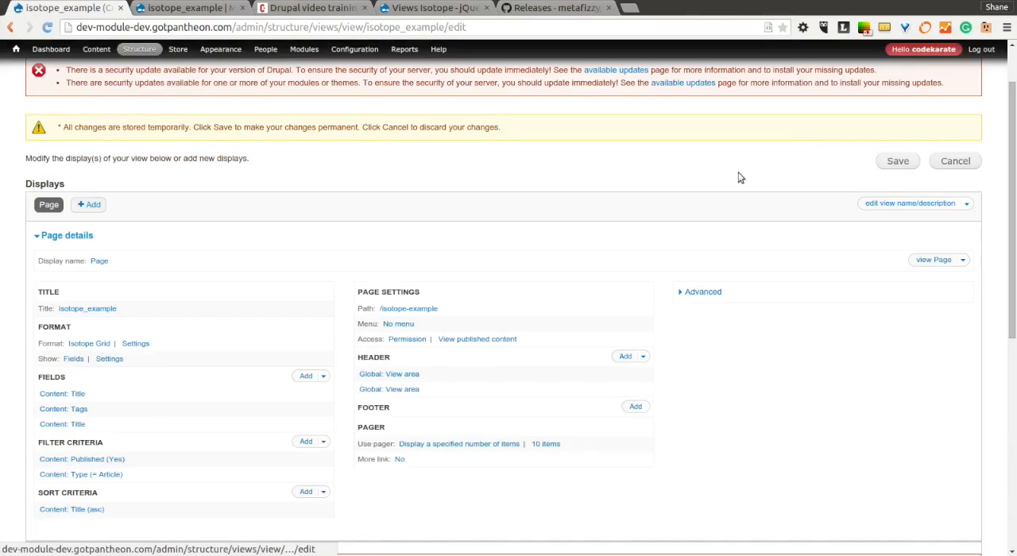
pyautogui.click(814, 126)
pyautogui.moveTo(141, 54)
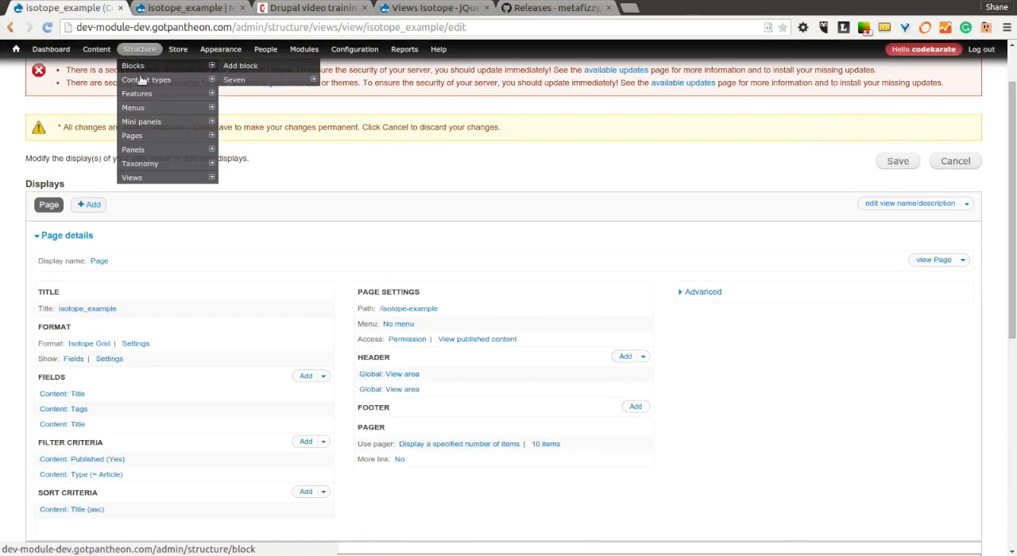
pyautogui.middleClick(145, 180)
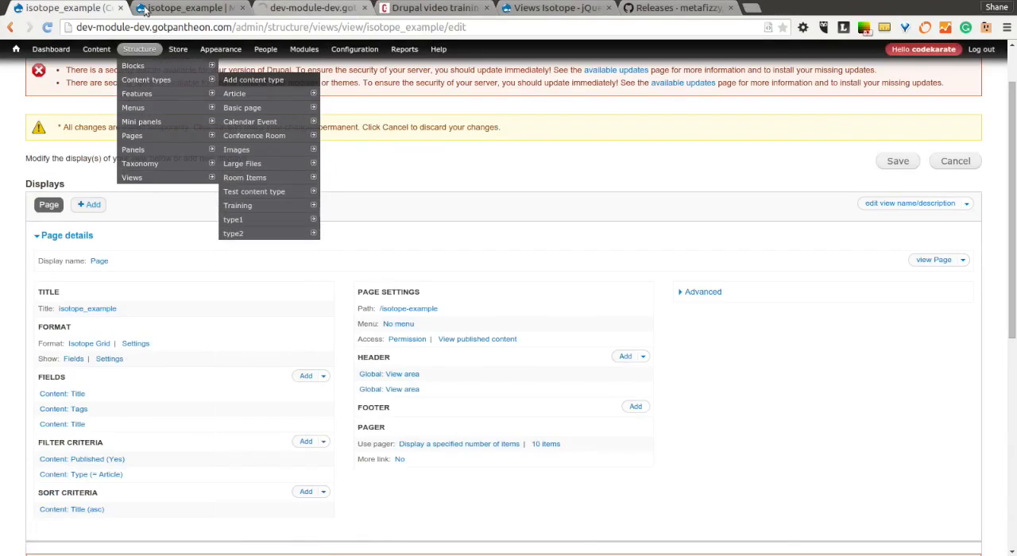
pyautogui.click(151, 10)
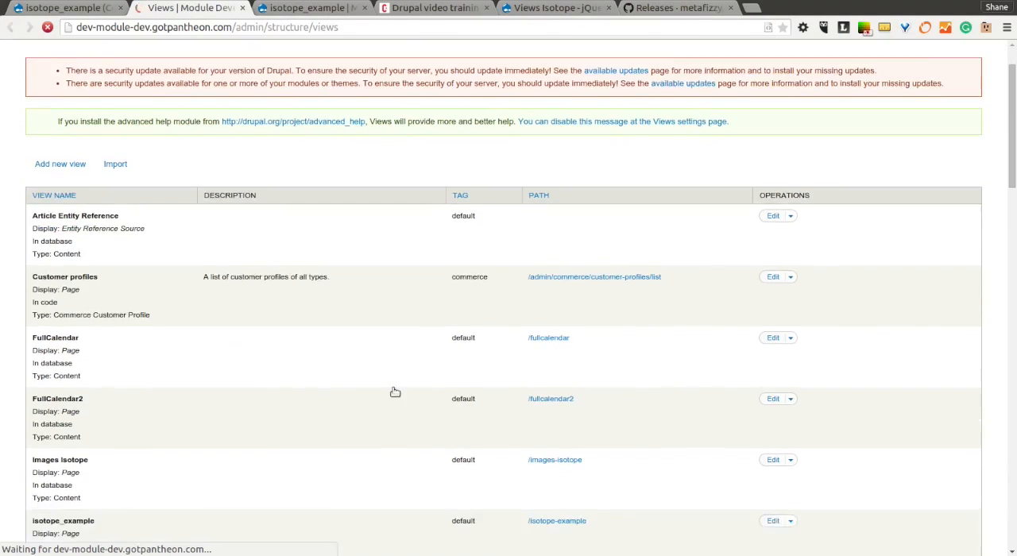
pyautogui.scroll(-5, 390, 393)
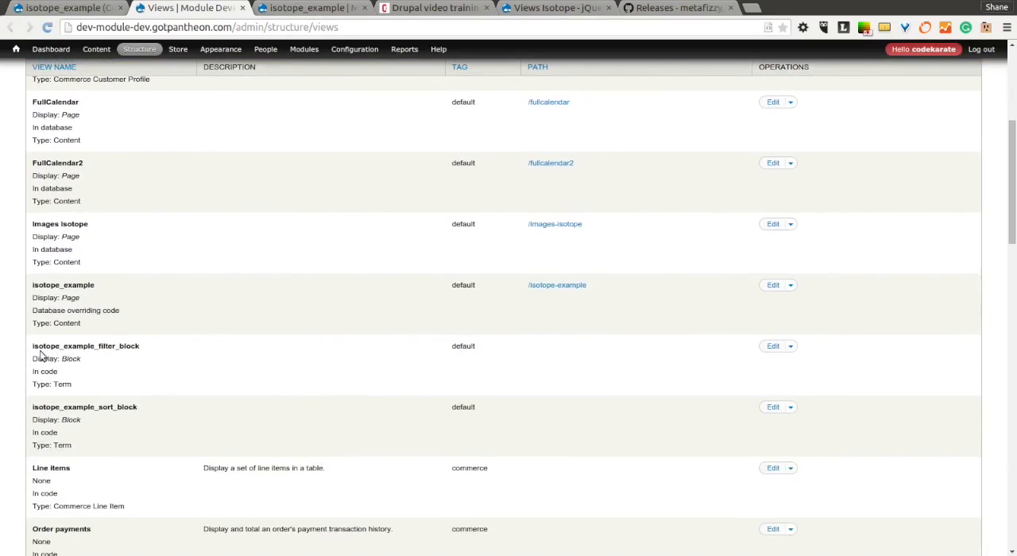
pyautogui.moveTo(33, 347); pyautogui.dragTo(146, 346)
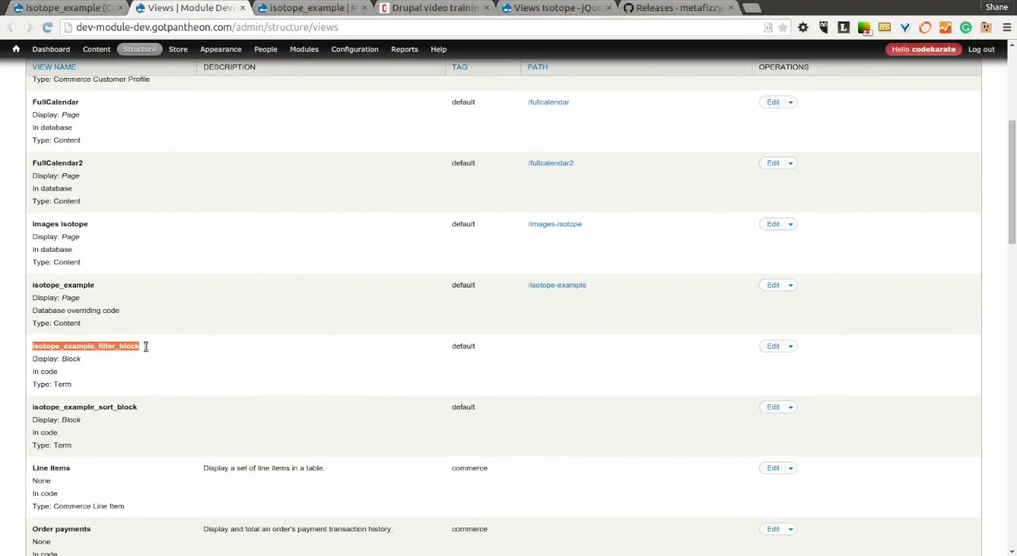
pyautogui.click(772, 346)
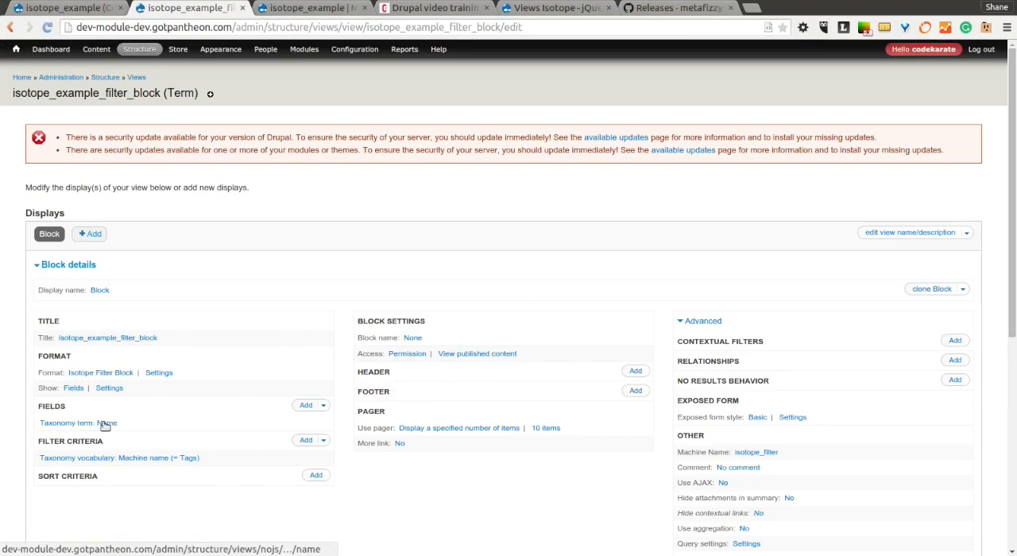
# Compare the filter block with the isotope_example page, examine its Taxonomy vocabulary: Machine name filter options, and close them without applying.
pyautogui.click(310, 8)
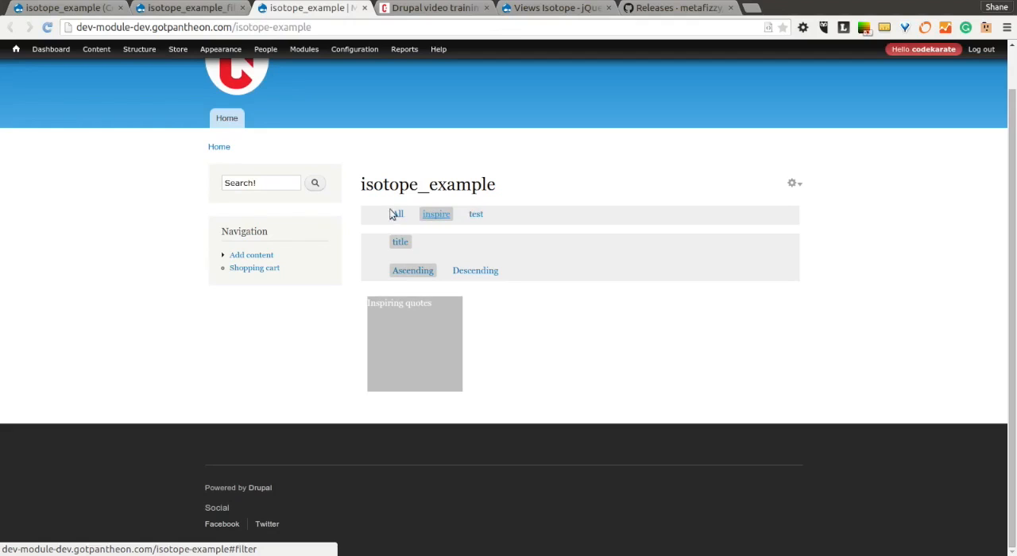
pyautogui.click(183, 9)
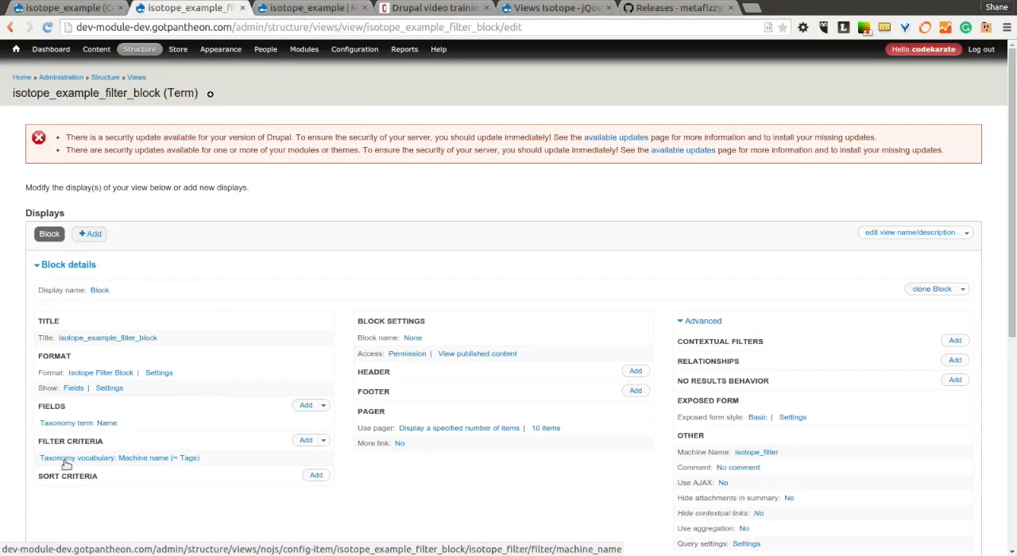
pyautogui.click(190, 458)
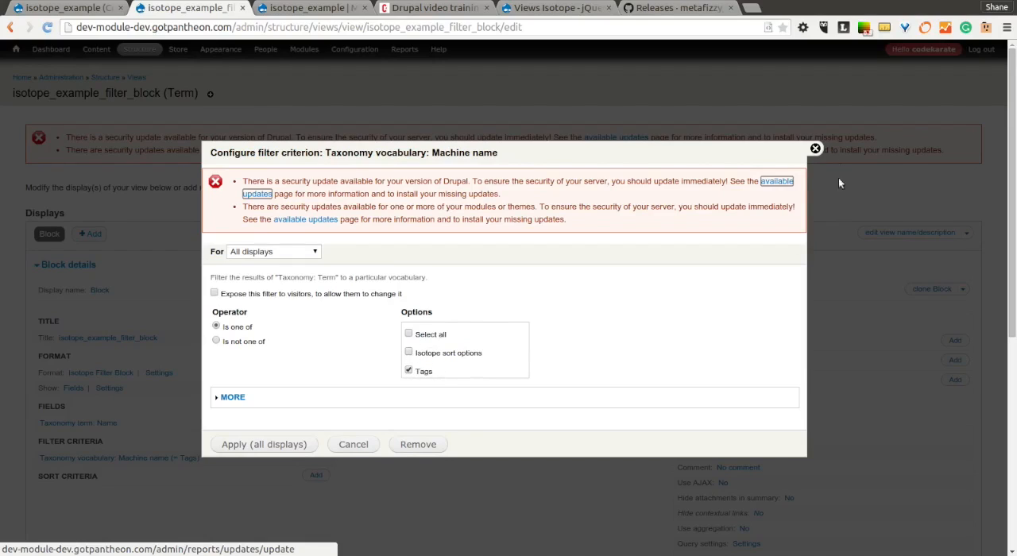
pyautogui.click(815, 150)
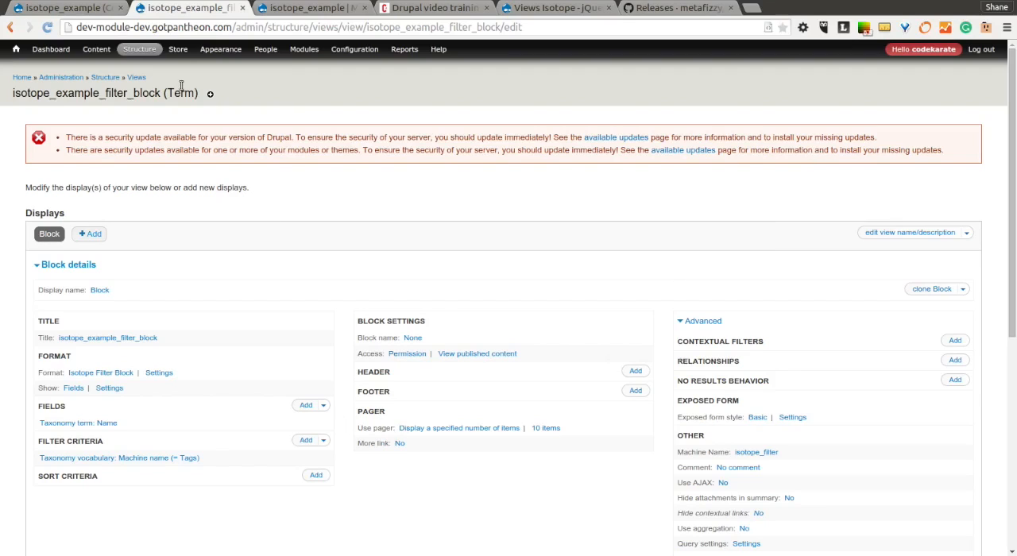
# List the terms of the Isotope sort options vocabulary and compare them with the sort options on the isotope_example page.
pyautogui.moveTo(146, 52)
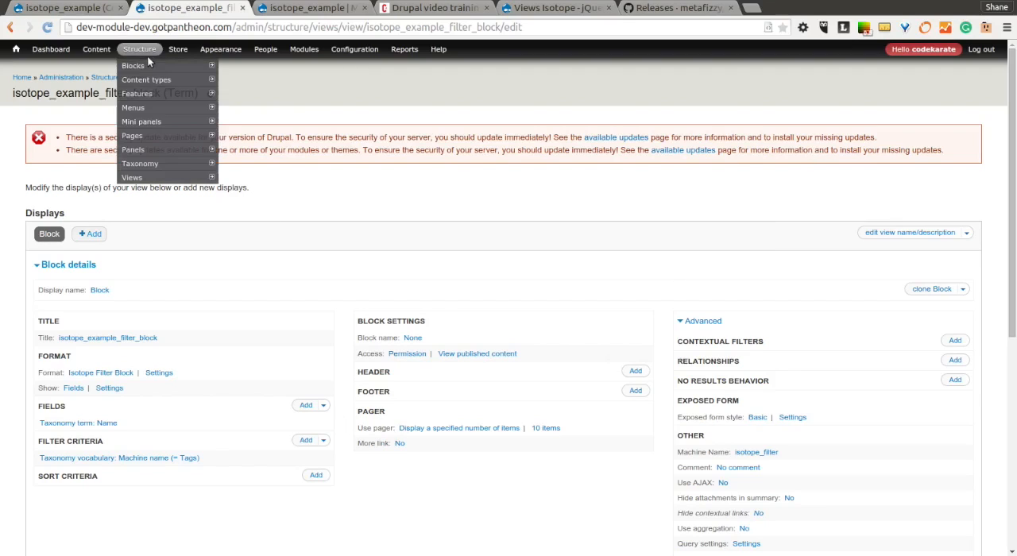
pyautogui.click(156, 164)
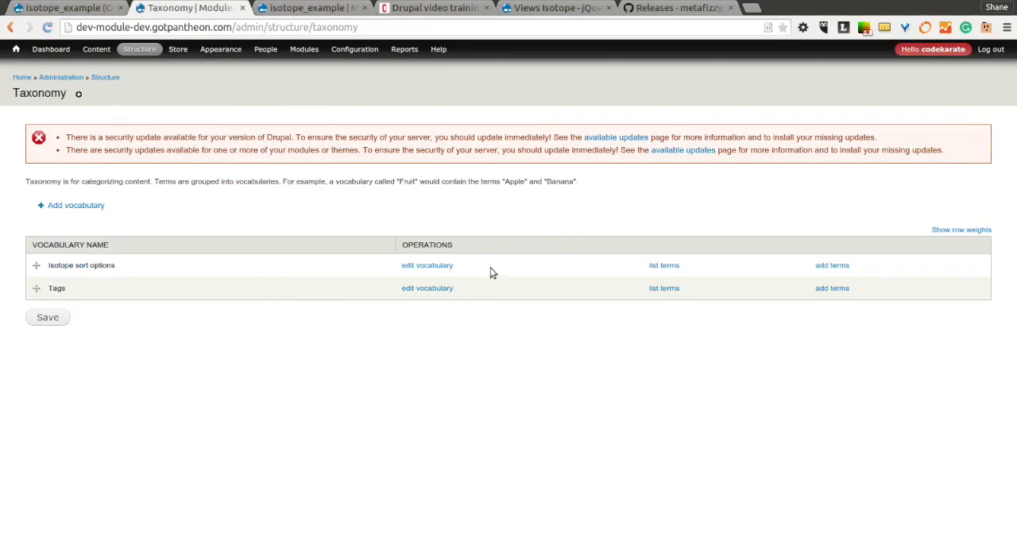
pyautogui.click(659, 267)
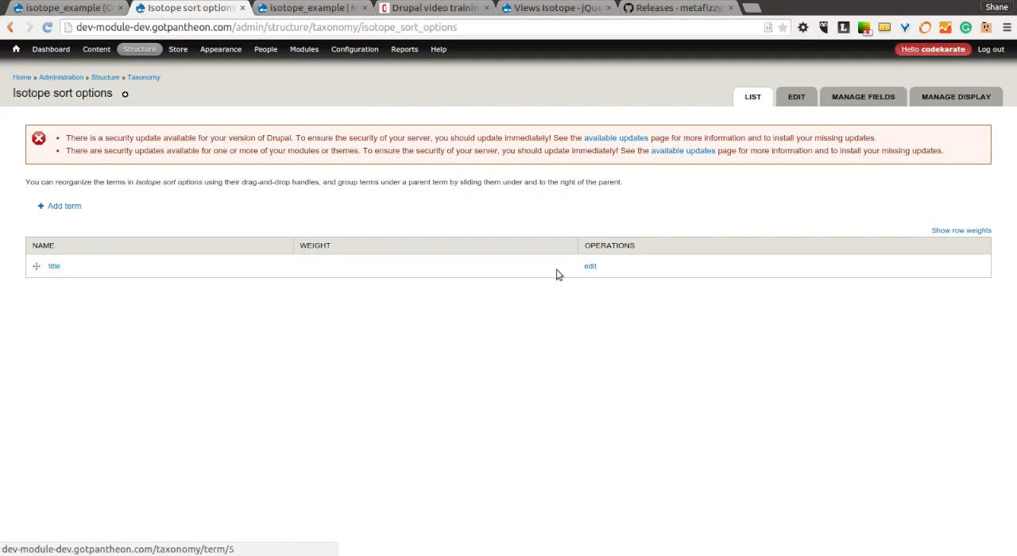
pyautogui.click(313, 8)
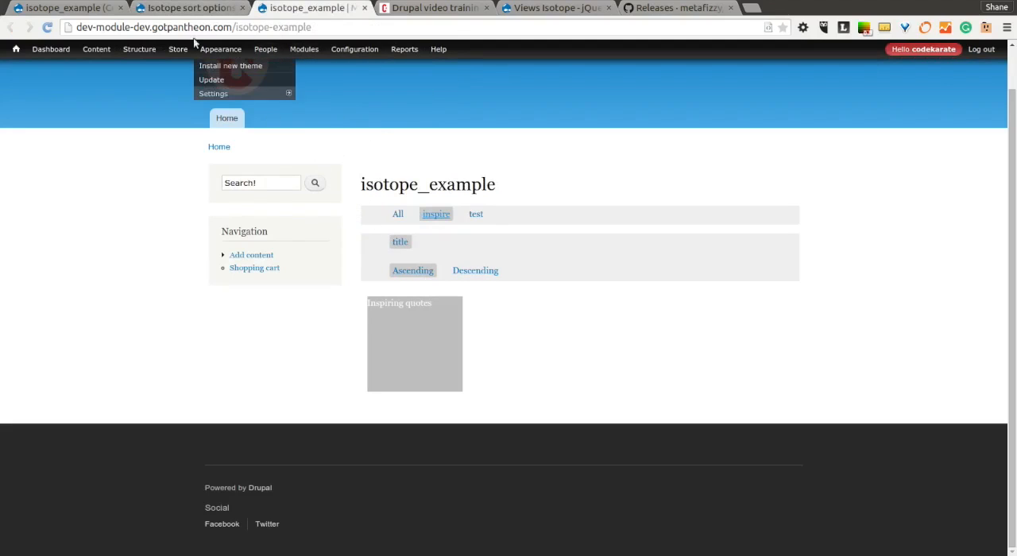
pyautogui.click(194, 8)
pyautogui.moveTo(54, 268); pyautogui.dragTo(107, 64)
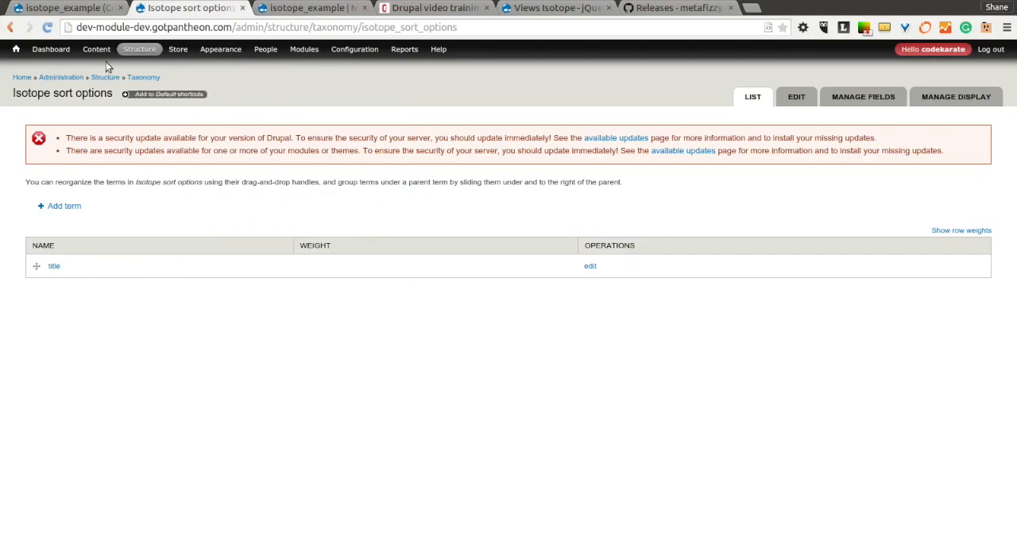
# Compare the sort term with the CSS class of the isotope_example view's second Content: Title field, and close the configuration without applying changes.
pyautogui.click(105, 9)
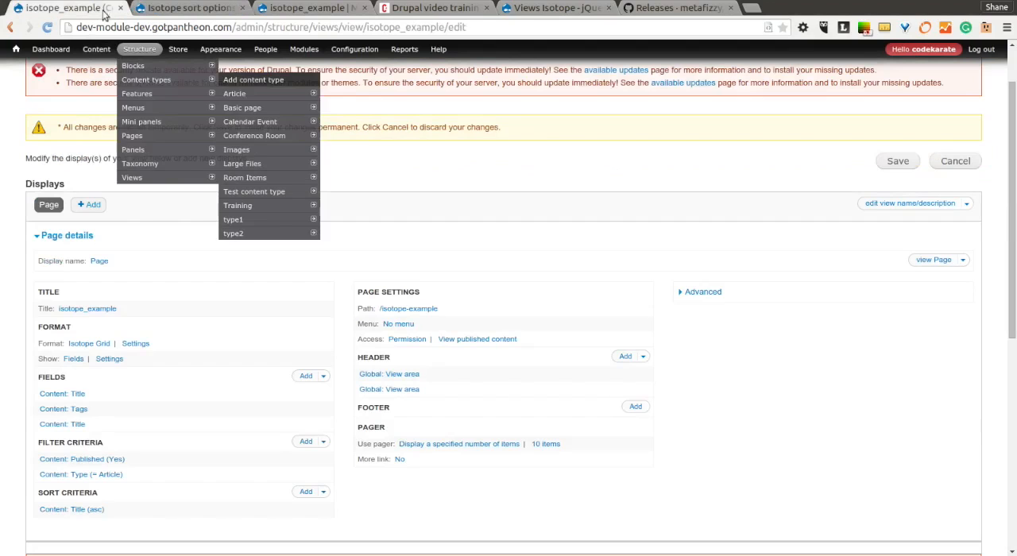
pyautogui.click(68, 425)
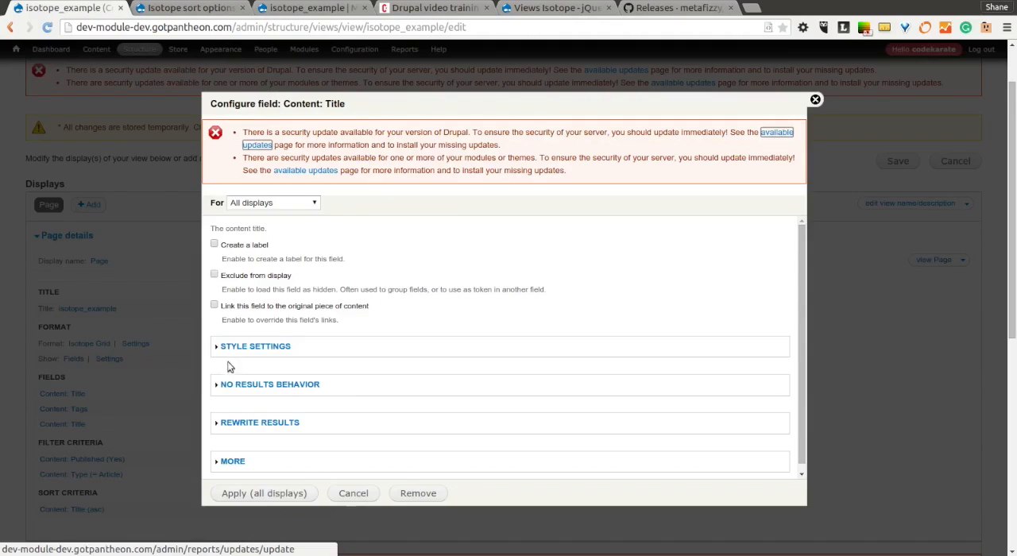
pyautogui.click(238, 346)
pyautogui.moveTo(303, 456); pyautogui.dragTo(282, 456)
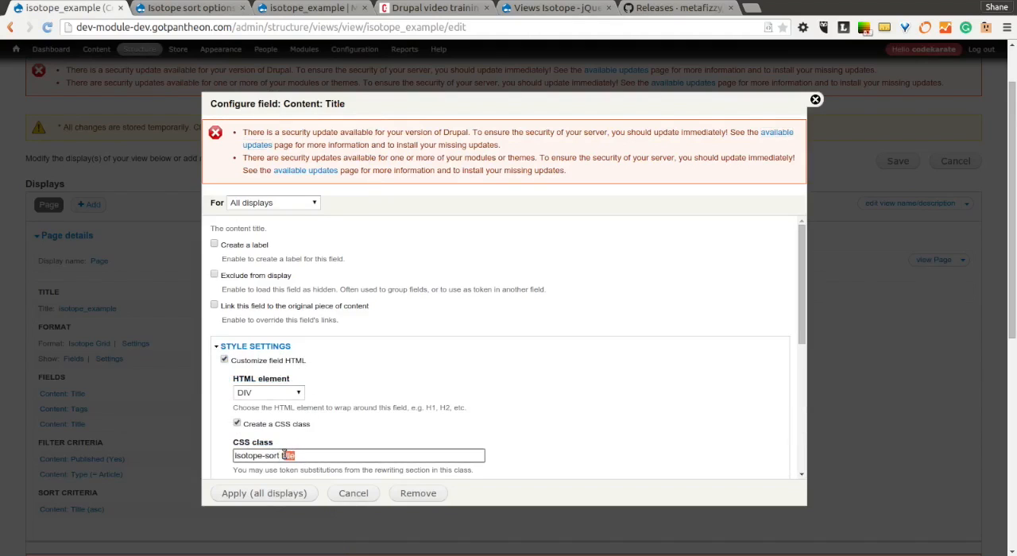
pyautogui.click(506, 405)
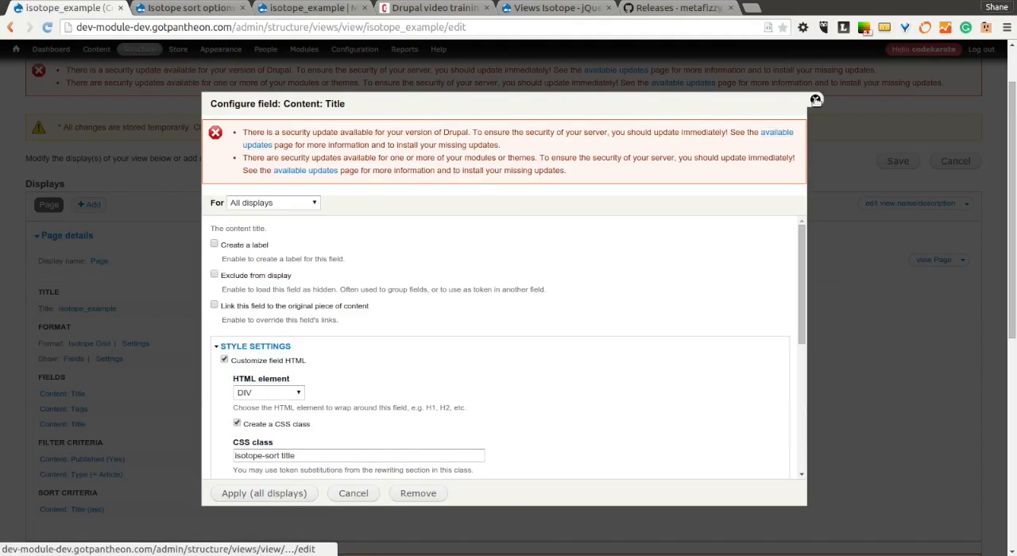
pyautogui.click(815, 99)
# Show all items on the isotope_example page, revisit the view's configuration for comparison, and reload the example page.
pyautogui.scroll(-1, 681, 191)
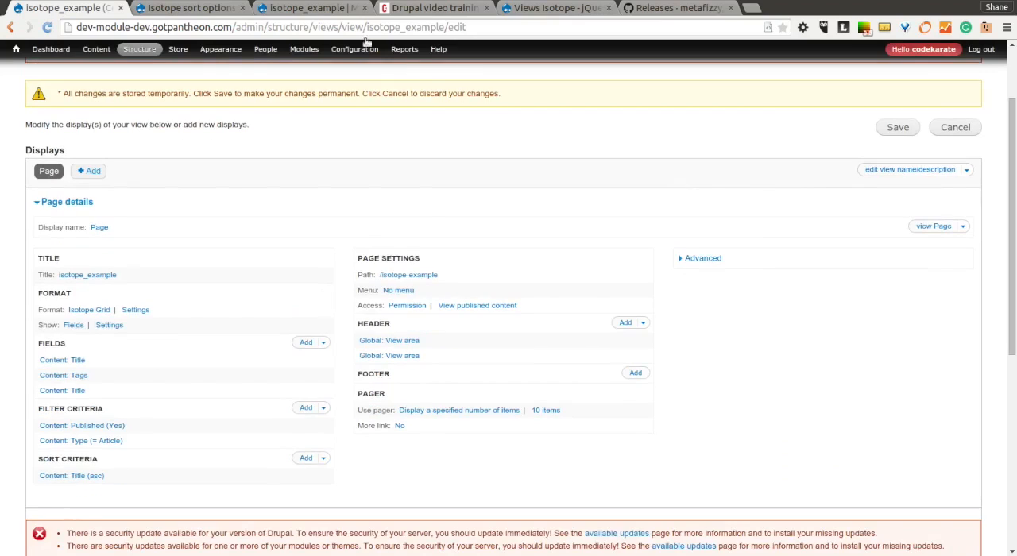
pyautogui.click(310, 11)
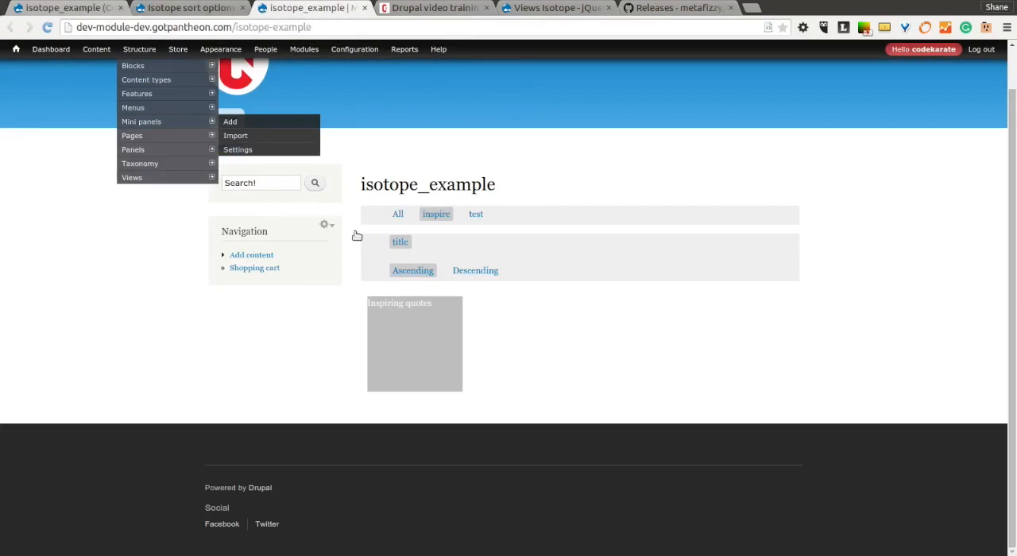
pyautogui.click(397, 214)
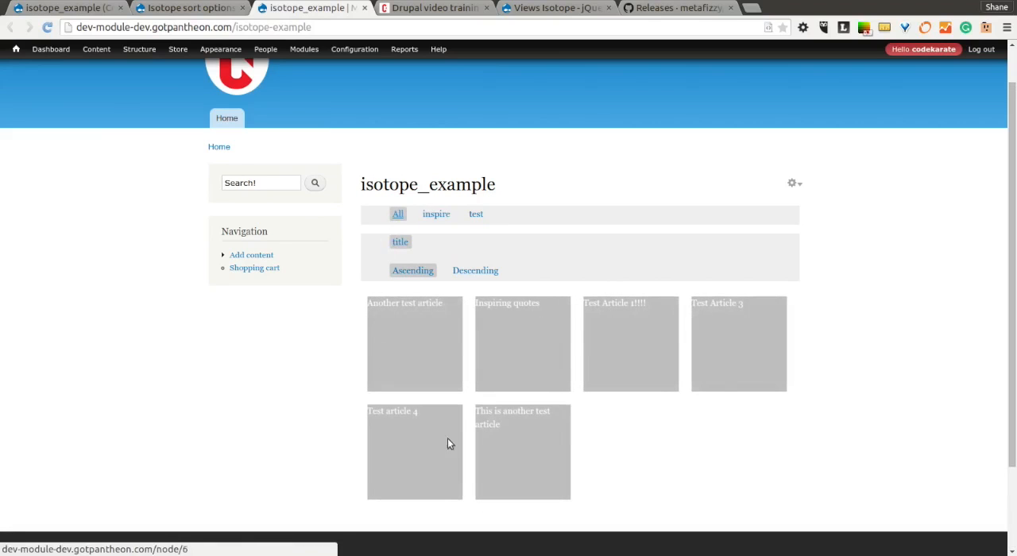
pyautogui.click(94, 9)
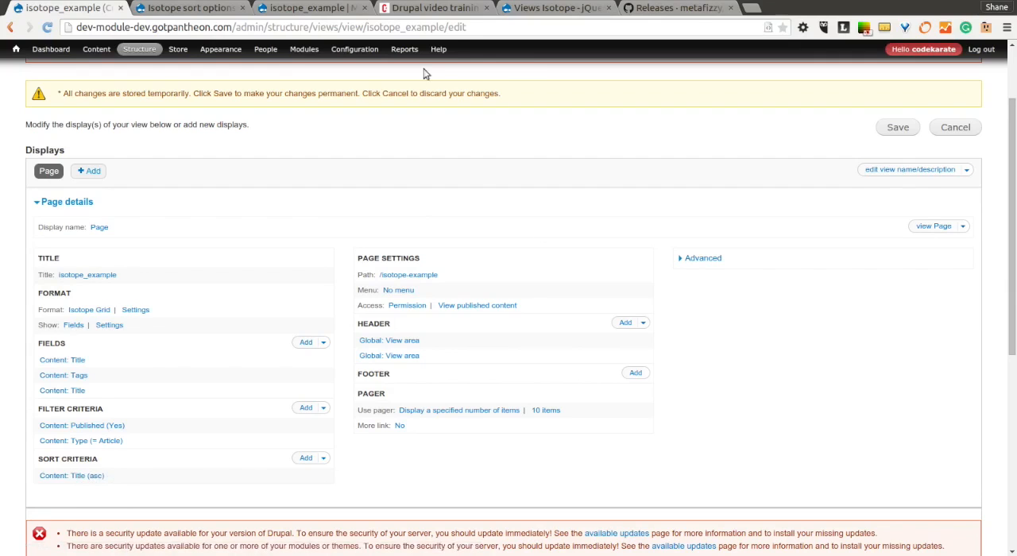
pyautogui.click(278, 14)
pyautogui.click(47, 27)
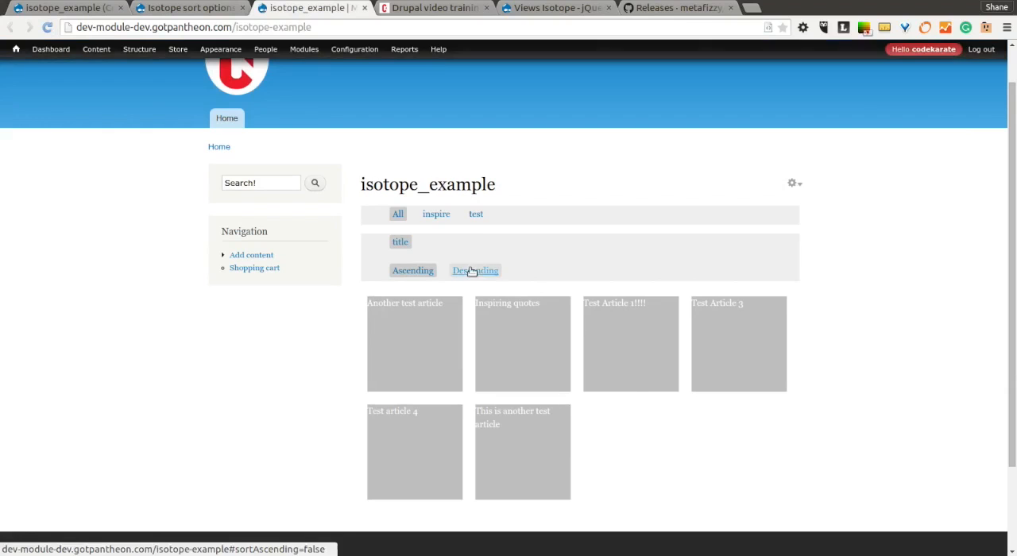
# Test the title sorting in descending and ascending order, and filter the descending items by the test tag.
pyautogui.click(470, 271)
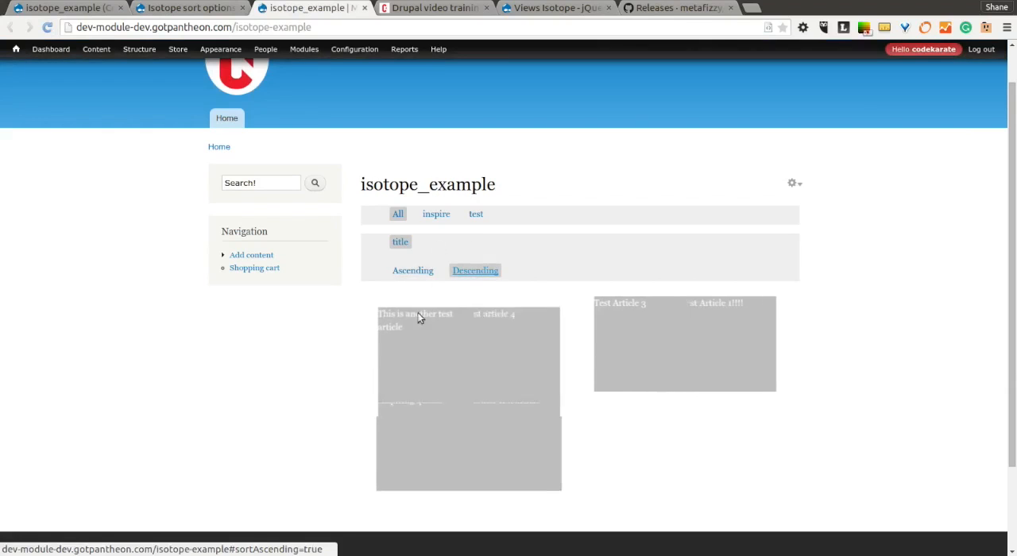
pyautogui.click(423, 276)
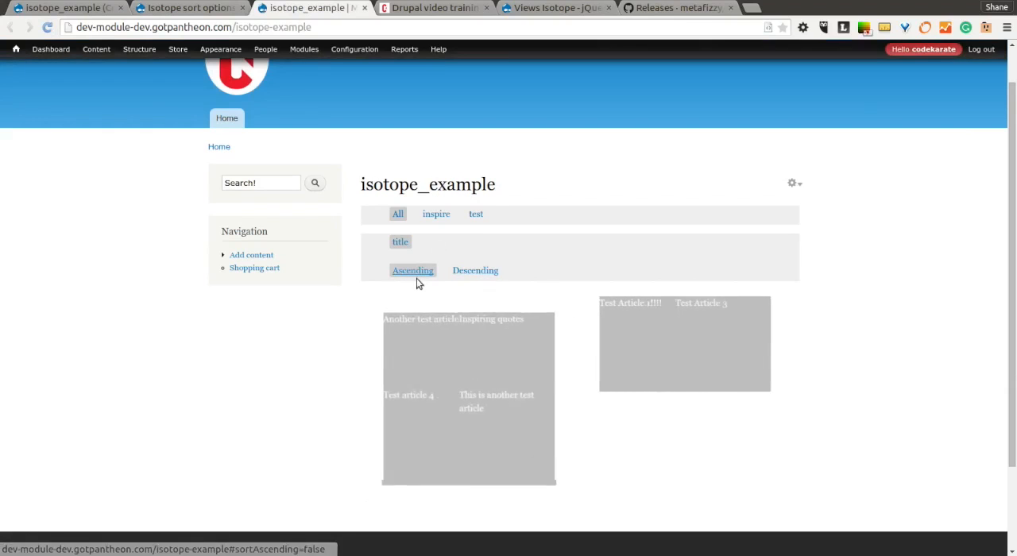
pyautogui.click(466, 271)
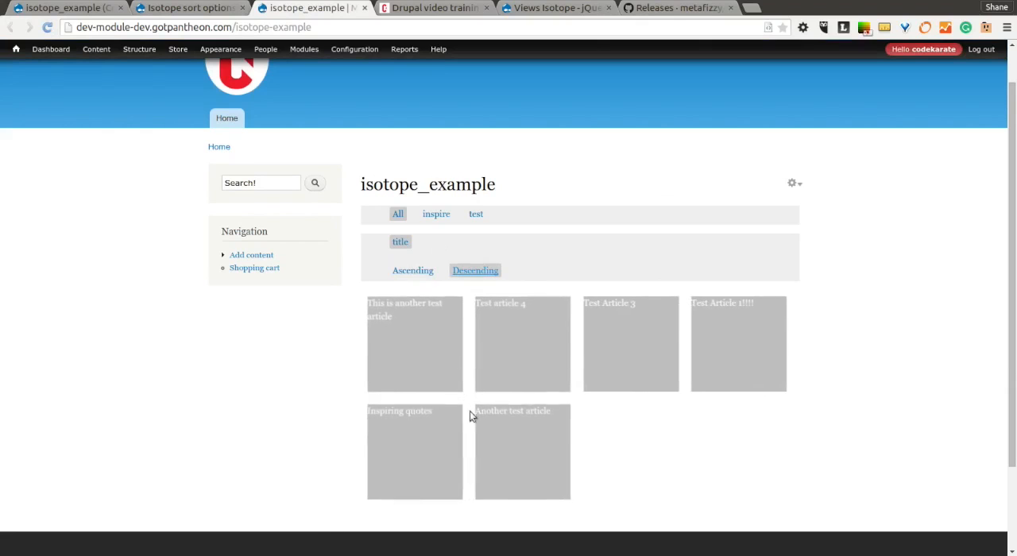
pyautogui.click(477, 215)
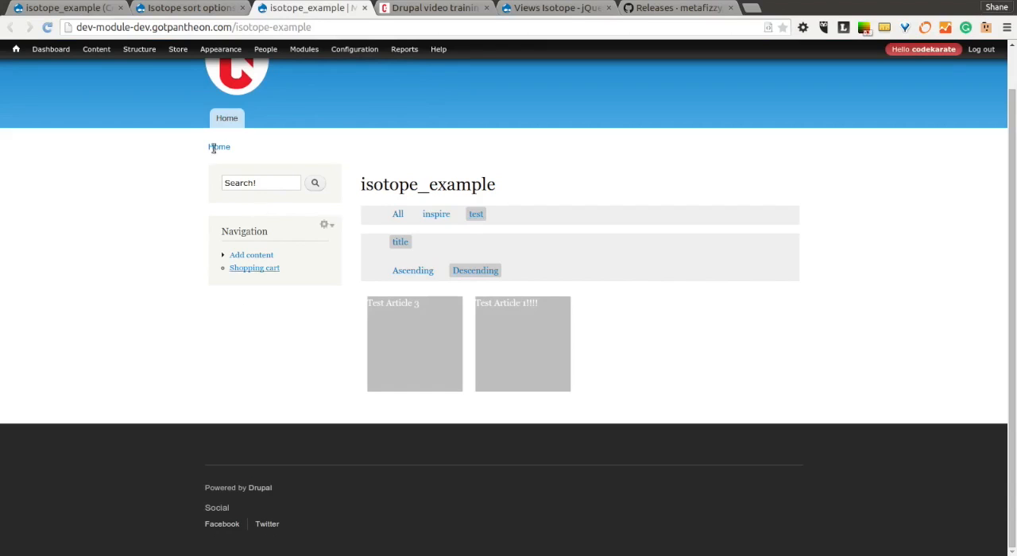
# Open the Images content type and review the fields it manages.
pyautogui.moveTo(137, 52)
pyautogui.moveTo(151, 79)
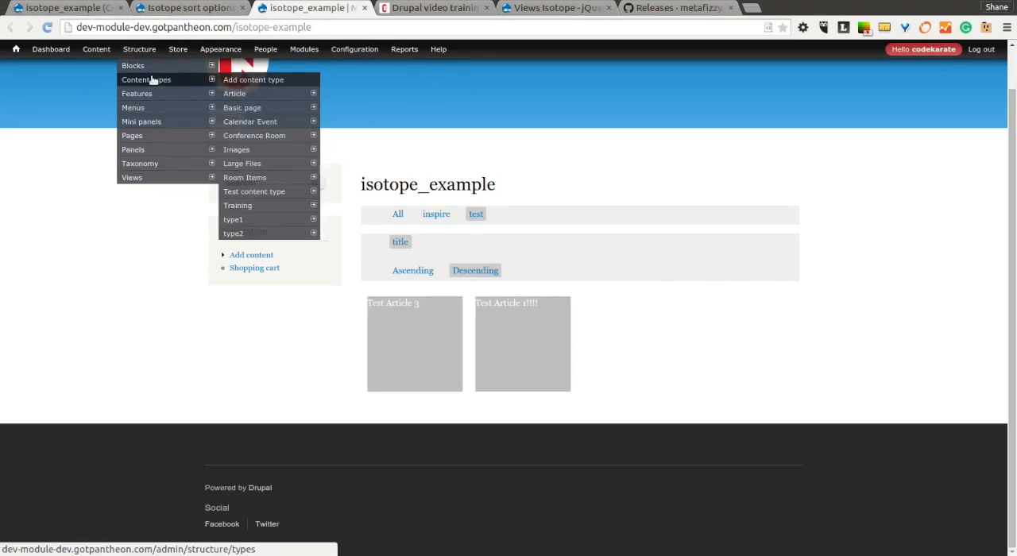
pyautogui.click(252, 153)
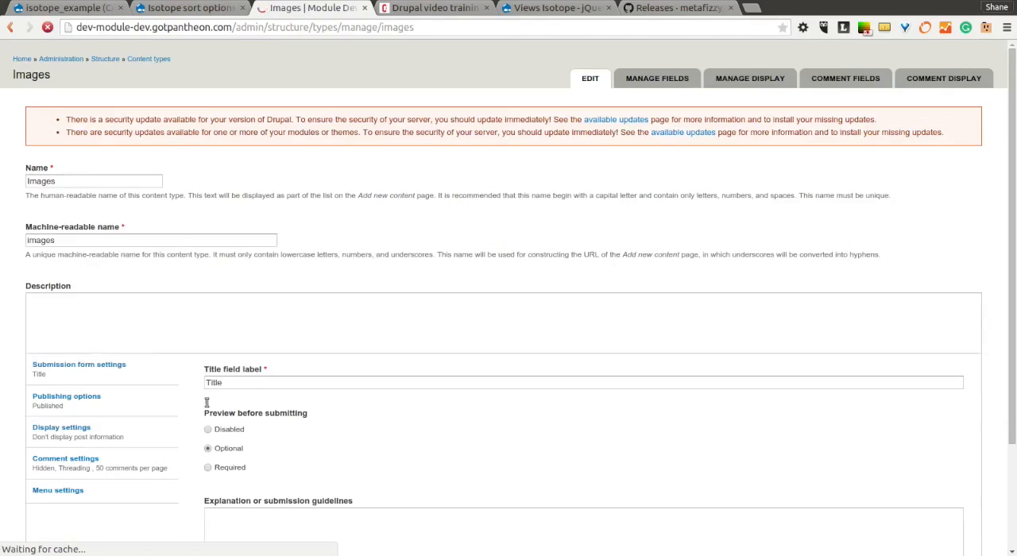
pyautogui.click(663, 98)
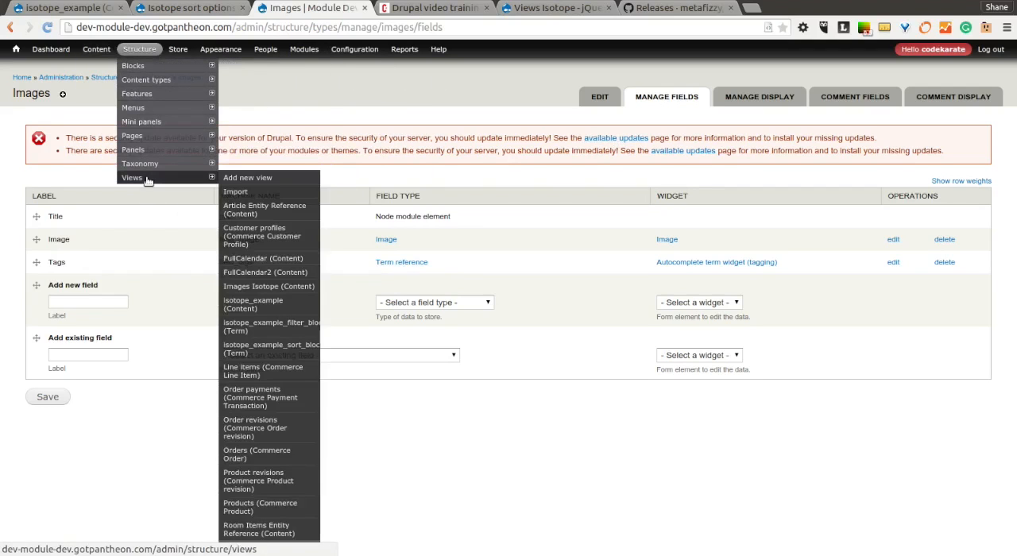
# Open the Images Isotope view for editing from the site's views list.
pyautogui.click(147, 179)
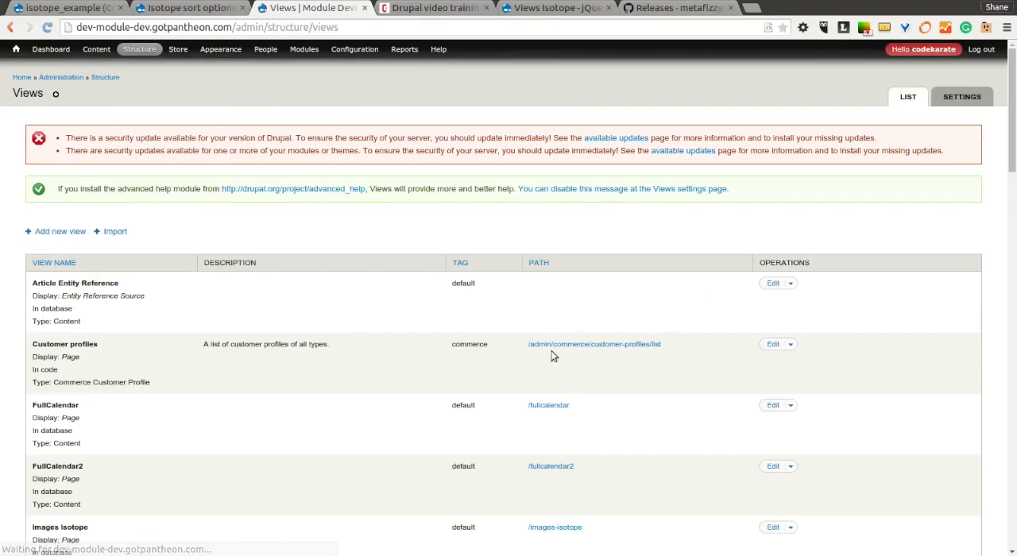
pyautogui.scroll(-4, 566, 376)
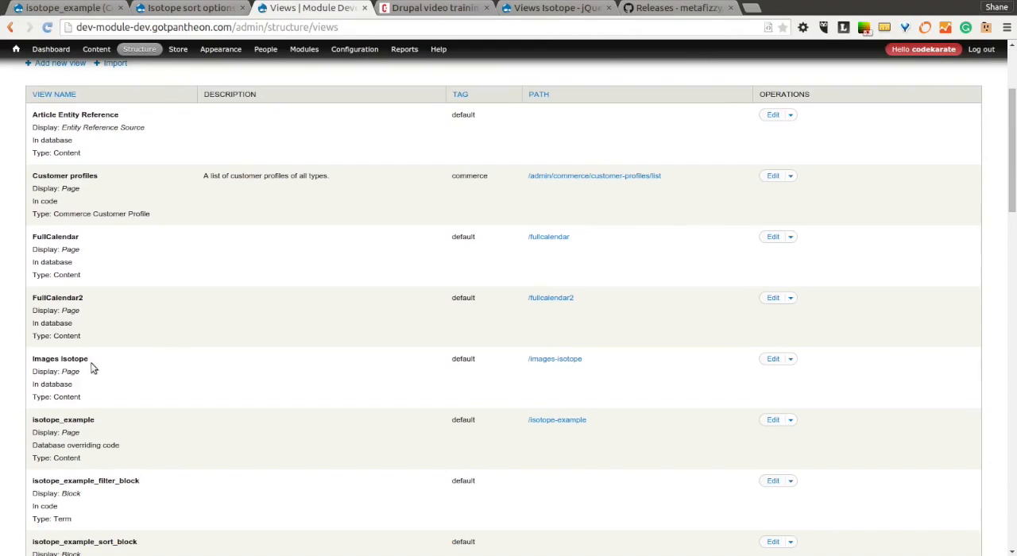
pyautogui.click(773, 359)
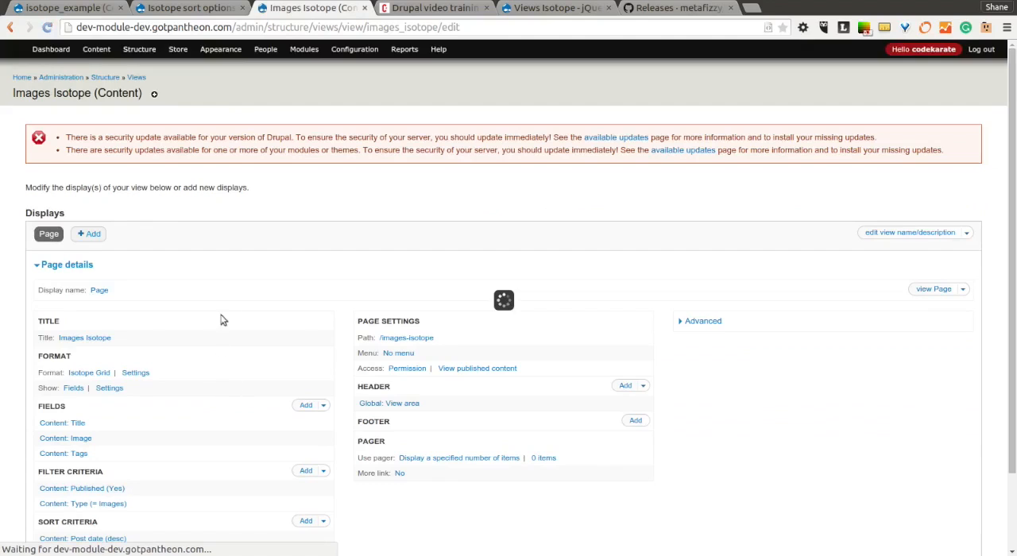
# Review the Images Isotope view's content type filter and the settings of its Title field.
pyautogui.moveTo(137, 405); pyautogui.dragTo(87, 407)
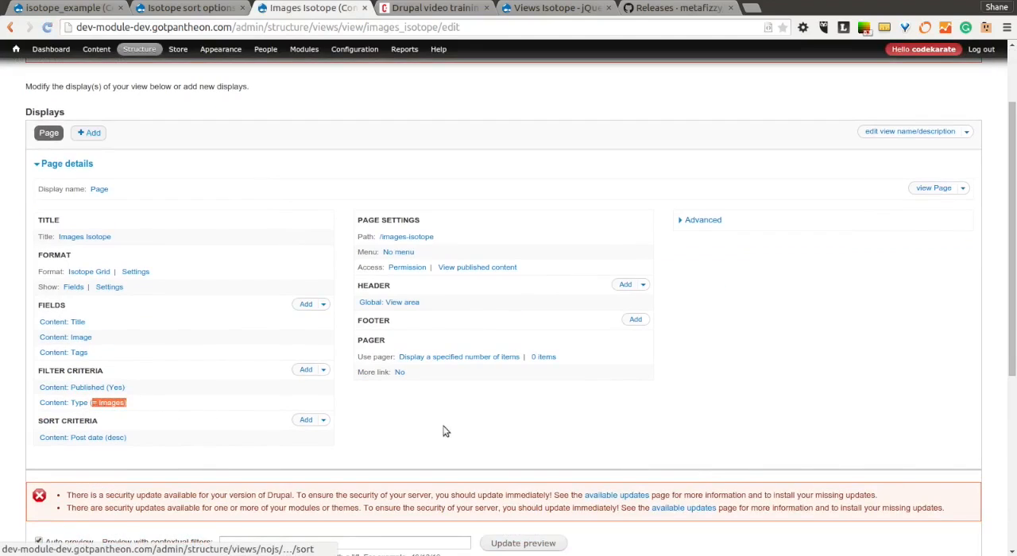
pyautogui.click(493, 431)
pyautogui.scroll(-1, 655, 413)
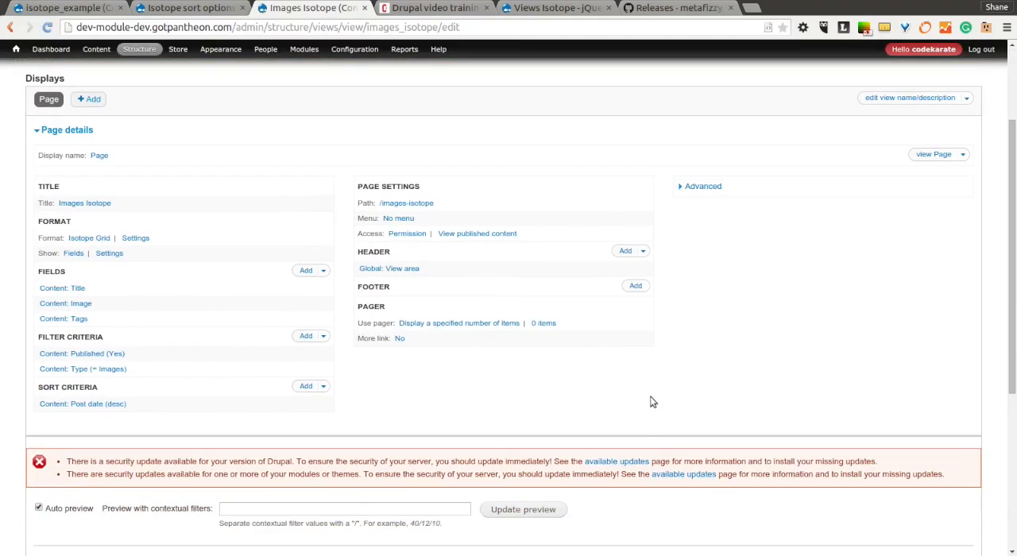
pyautogui.click(79, 290)
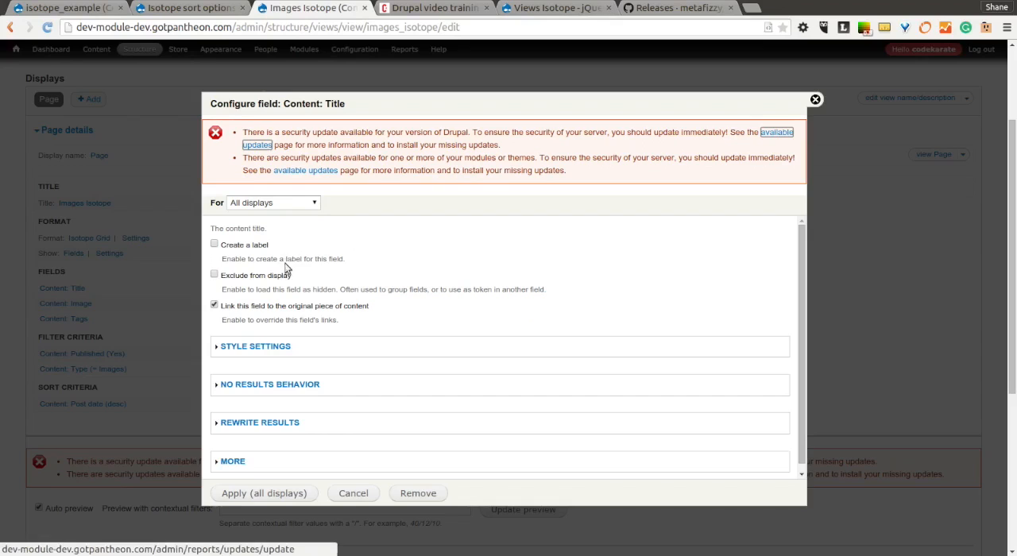
pyautogui.click(815, 100)
# Examine the Image field's configuration, including its image style options, and close it.
pyautogui.click(85, 303)
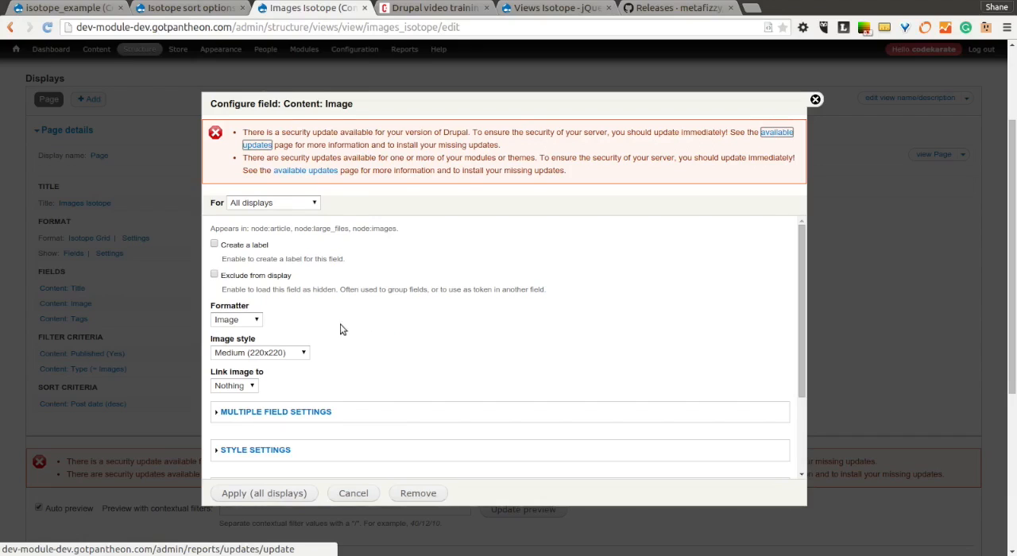
pyautogui.click(255, 356)
pyautogui.click(269, 354)
pyautogui.click(372, 497)
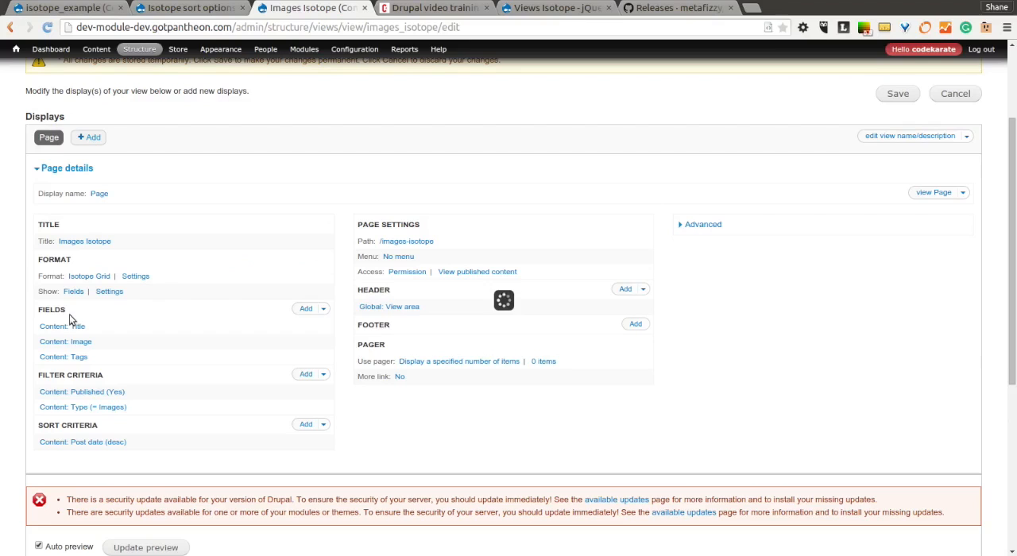
# Inspect the Tags field's style settings, checking the customized field HTML and its CSS class, and leave without changes.
pyautogui.click(75, 357)
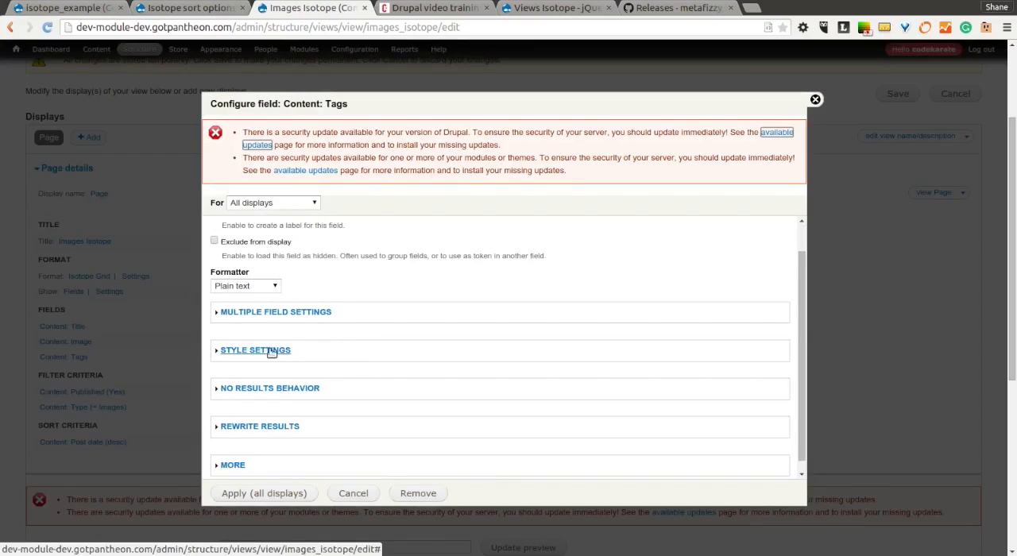
pyautogui.click(255, 350)
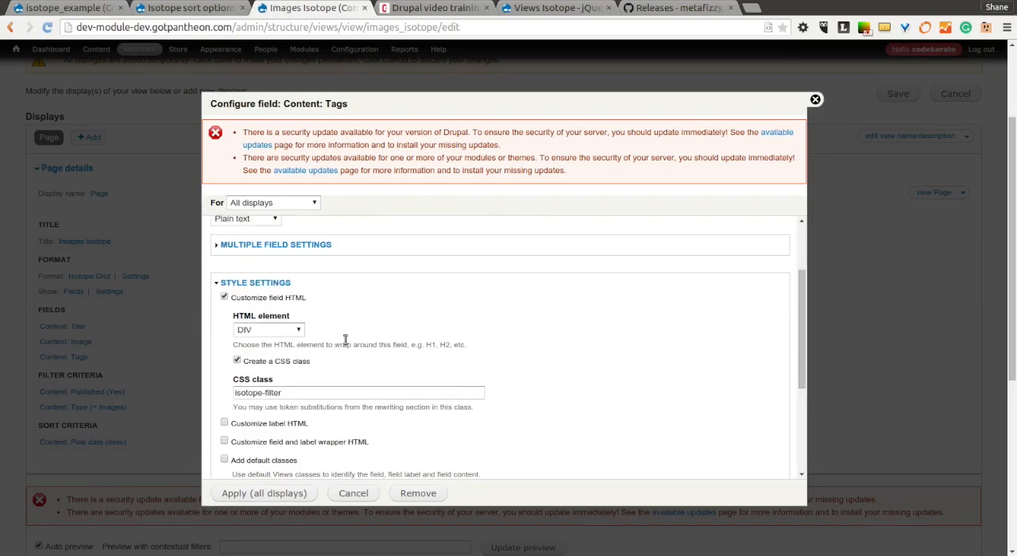
pyautogui.click(225, 297)
pyautogui.moveTo(292, 394); pyautogui.dragTo(225, 393)
pyautogui.click(233, 395)
pyautogui.scroll(-2, 532, 375)
pyautogui.click(353, 493)
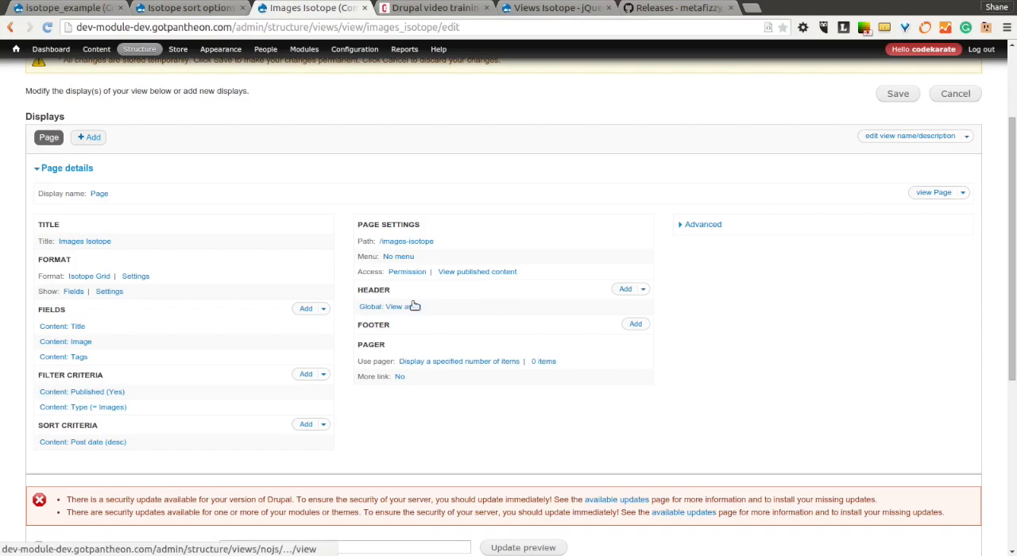
# Add a Global: View area to the header and browse the isotope example views available to insert, leaving none selected.
pyautogui.click(625, 290)
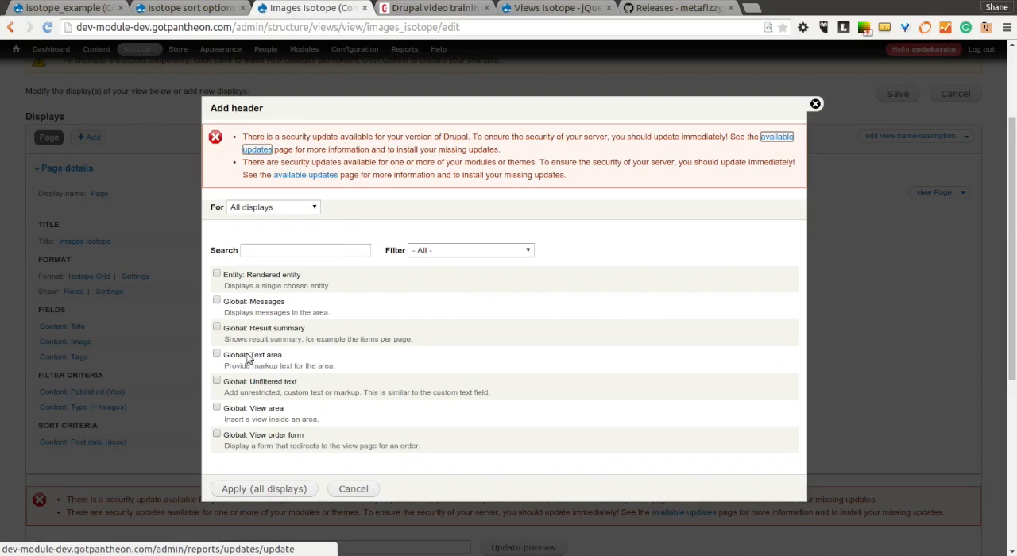
pyautogui.click(217, 408)
pyautogui.click(261, 490)
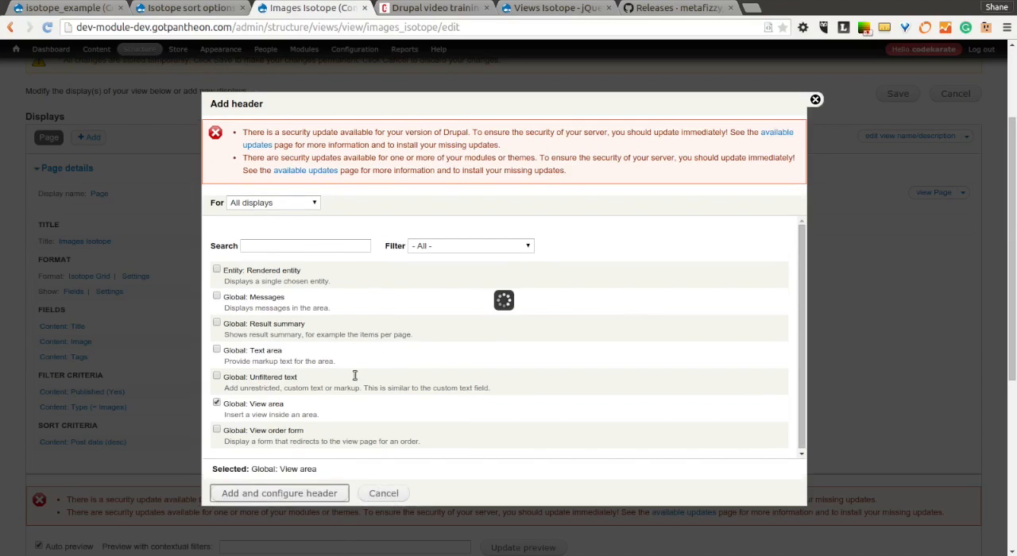
pyautogui.click(342, 347)
pyautogui.scroll(-5, 446, 386)
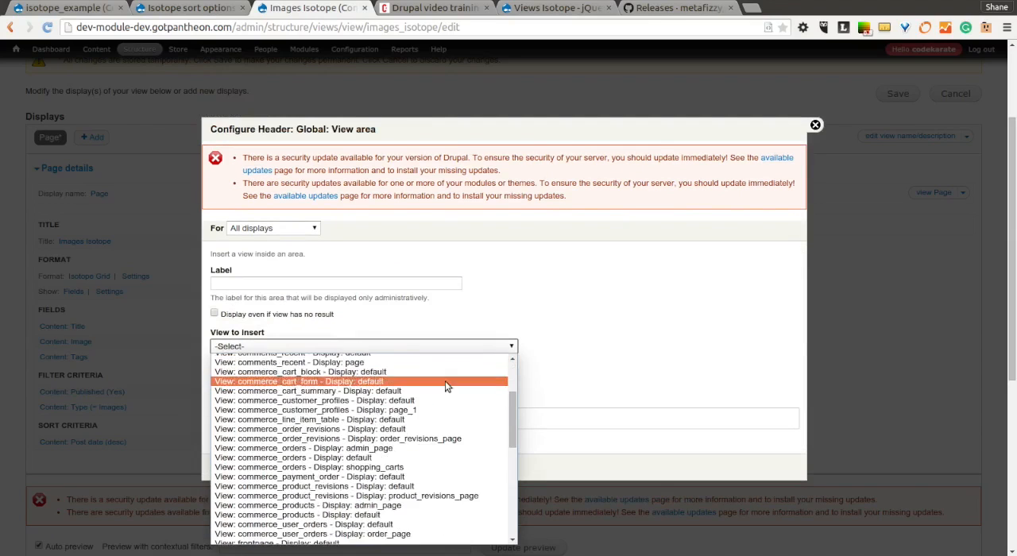
pyautogui.scroll(-6, 446, 386)
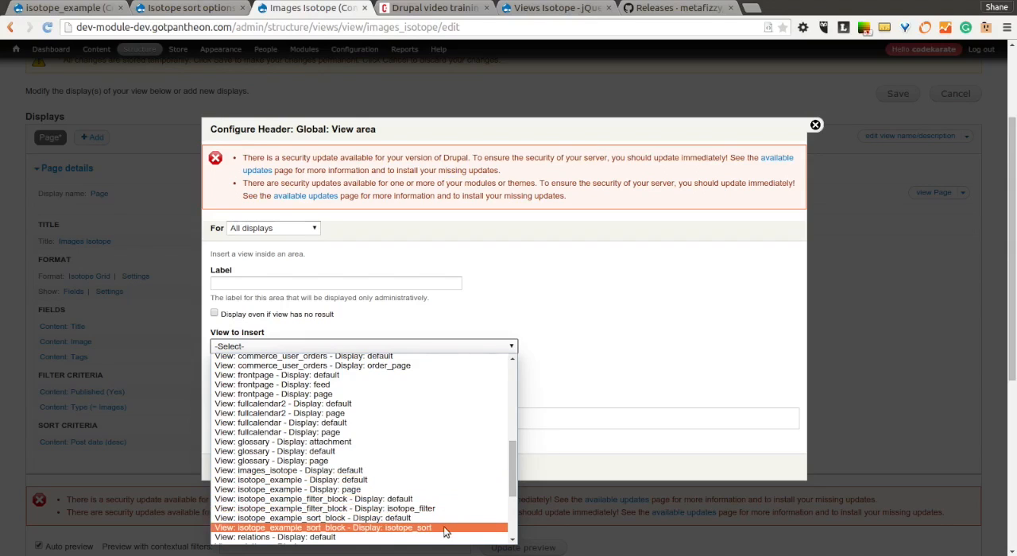
pyautogui.click(640, 324)
pyautogui.click(814, 125)
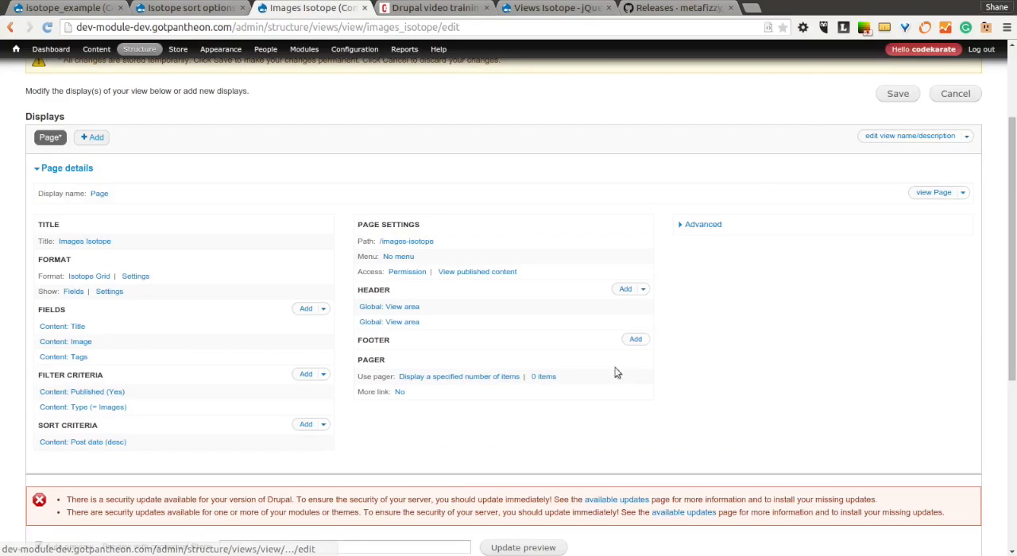
# Remove the extra Global: View area from the view's header and apply the change to all displays.
pyautogui.click(645, 290)
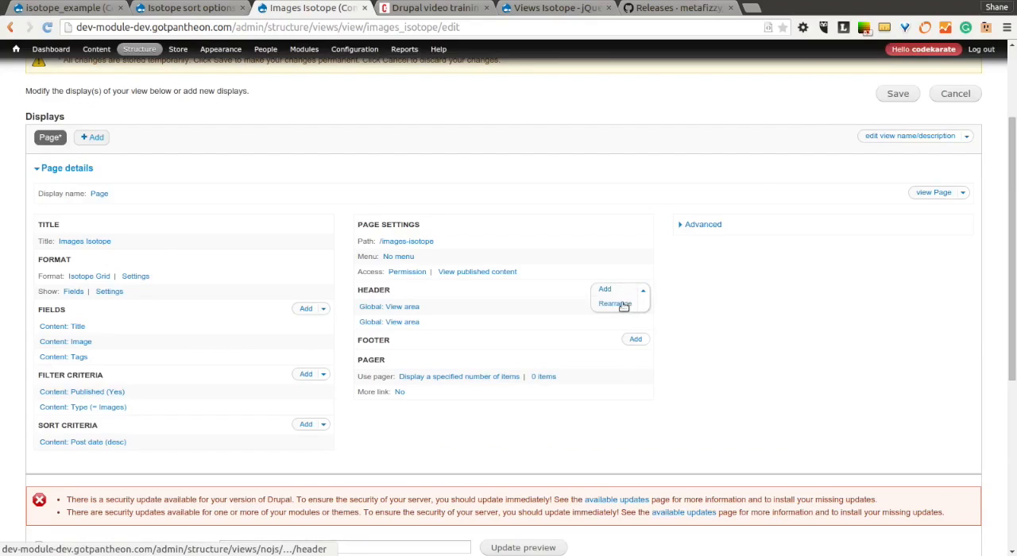
pyautogui.click(628, 304)
pyautogui.click(656, 353)
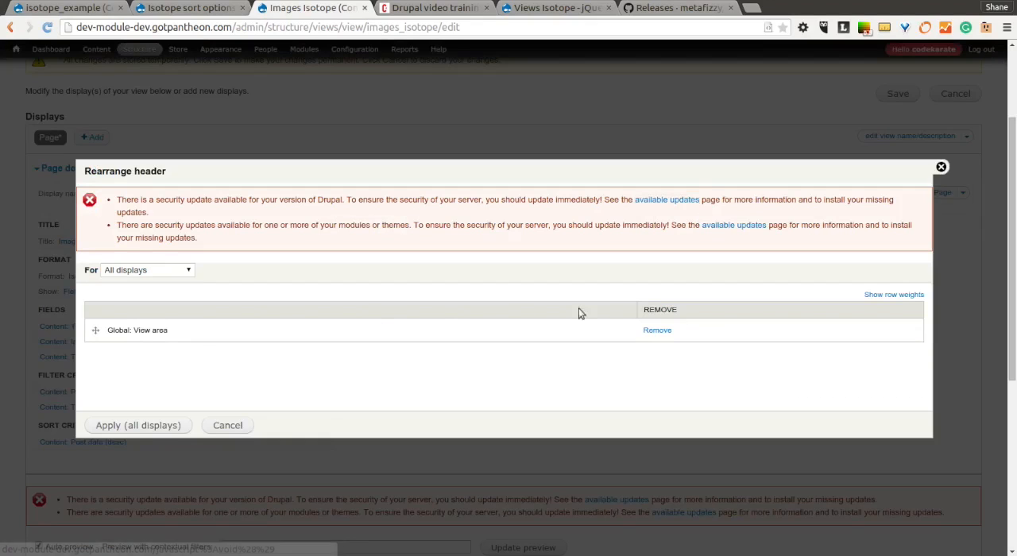
pyautogui.click(147, 428)
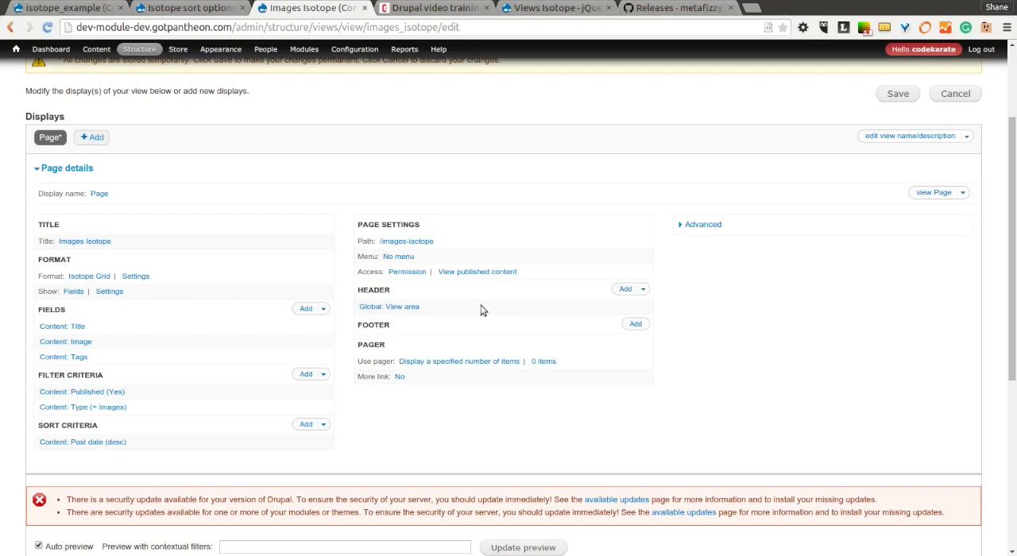
# Check which view the header's Global: View area inserts, and save the Images Isotope view.
pyautogui.click(379, 309)
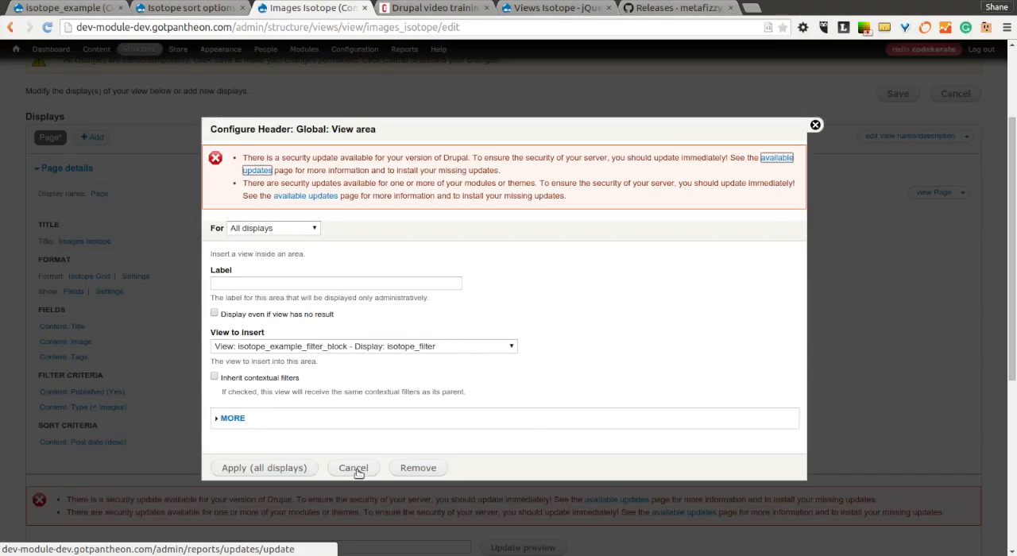
pyautogui.click(815, 126)
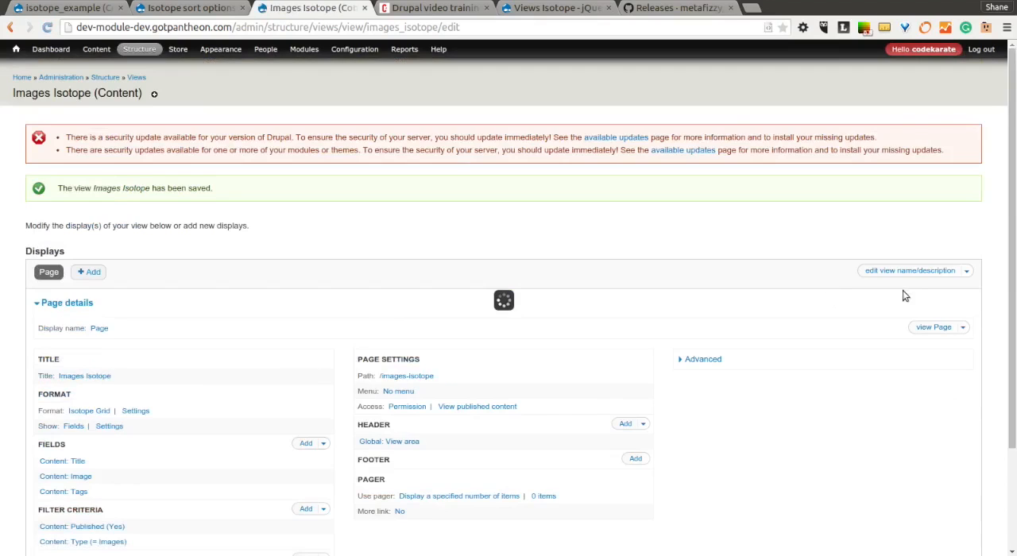
# Open the Images Isotope page, test its inspire and test filters, and show all images again.
pyautogui.click(925, 326)
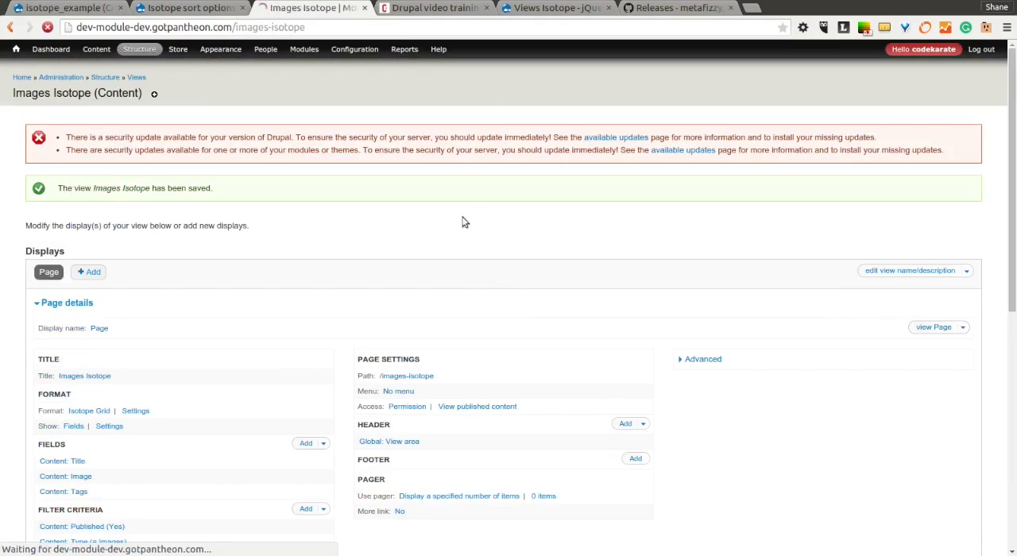
pyautogui.scroll(-1, 609, 364)
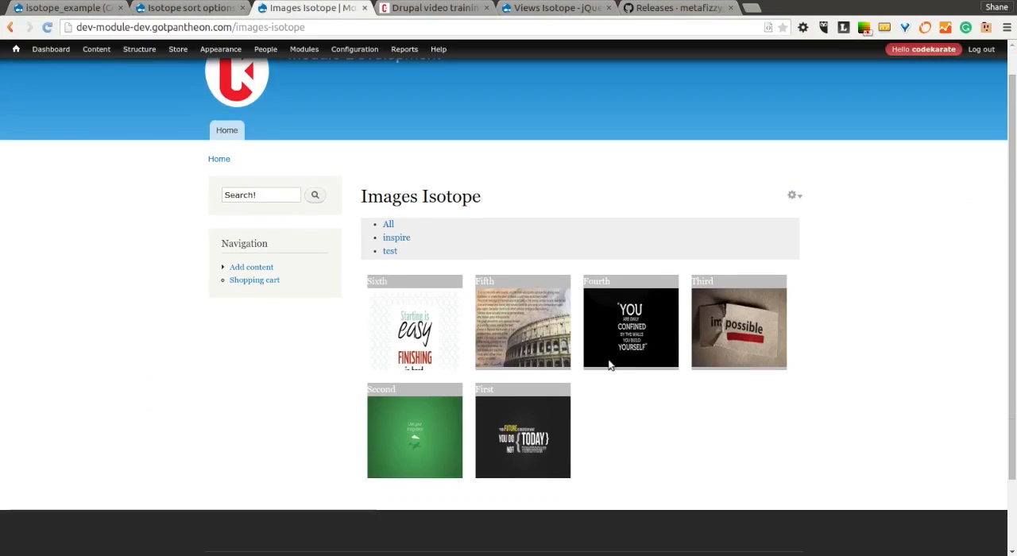
pyautogui.click(389, 251)
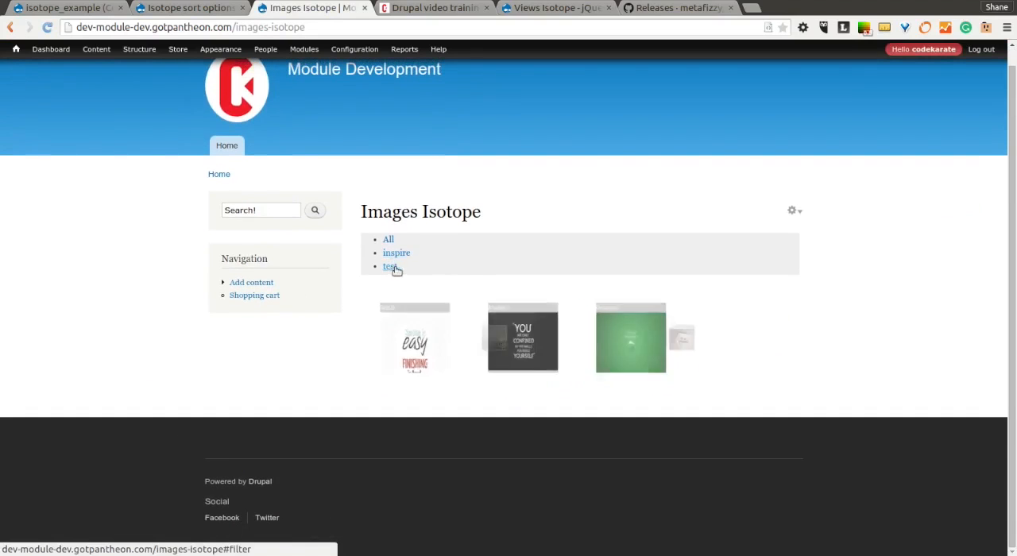
pyautogui.click(398, 254)
pyautogui.click(390, 267)
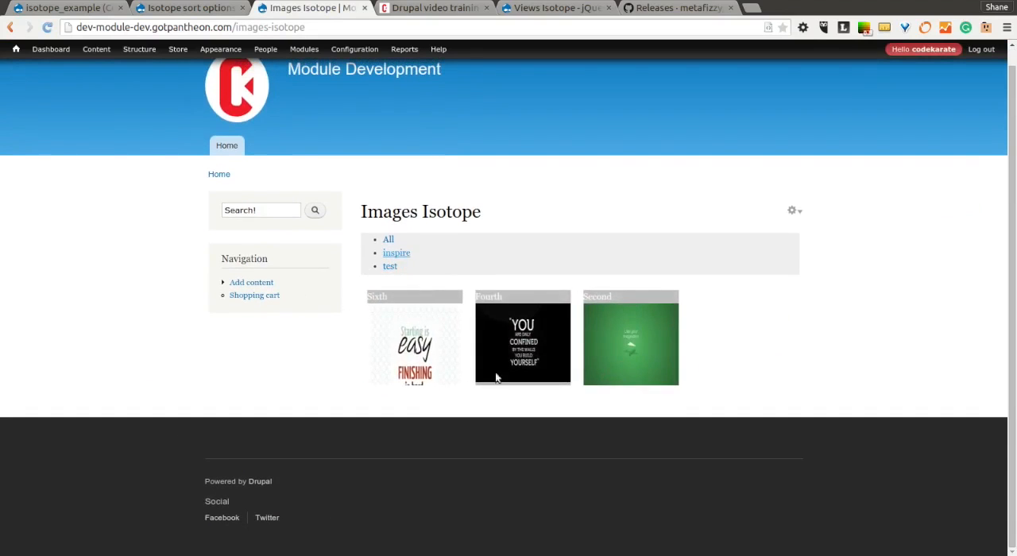
pyautogui.click(396, 255)
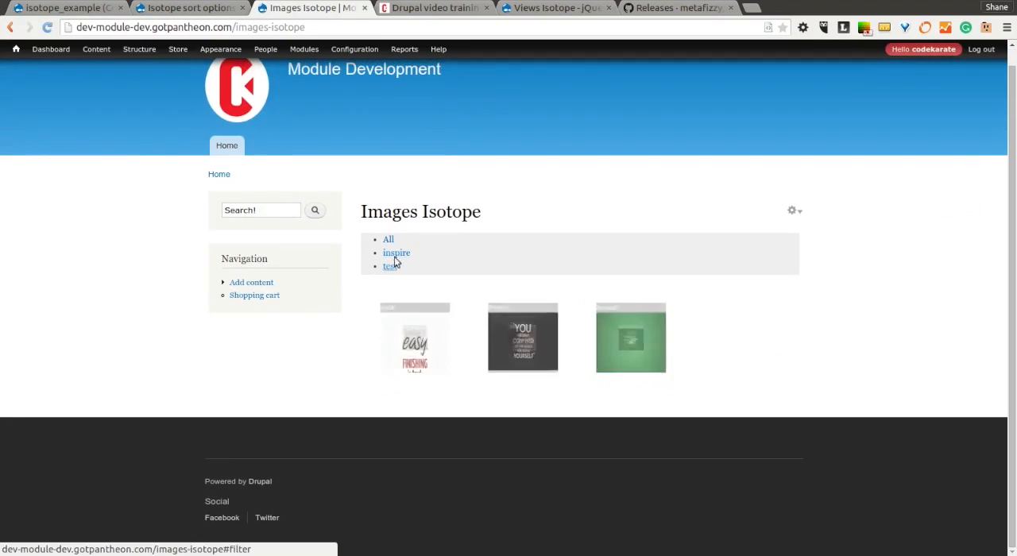
pyautogui.click(389, 266)
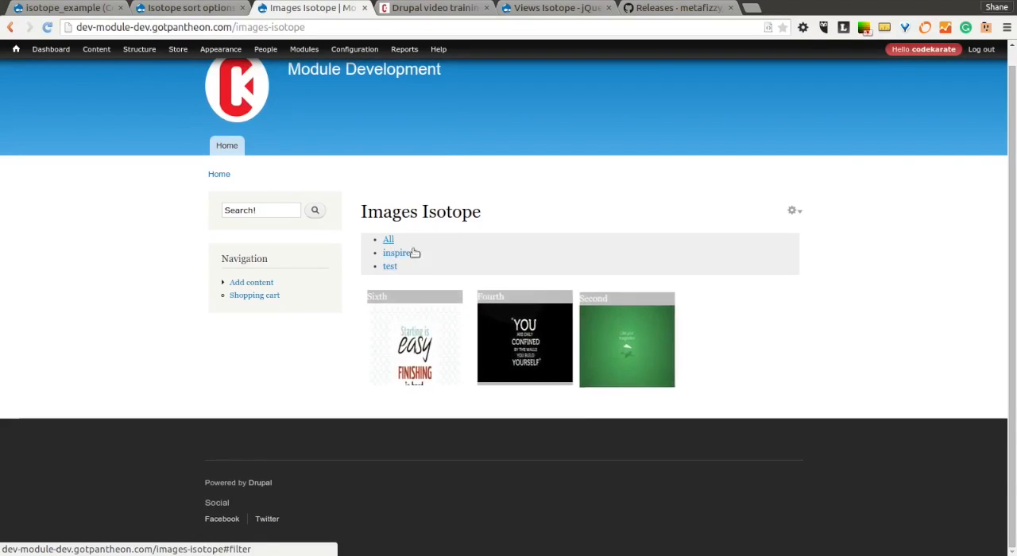
pyautogui.click(388, 239)
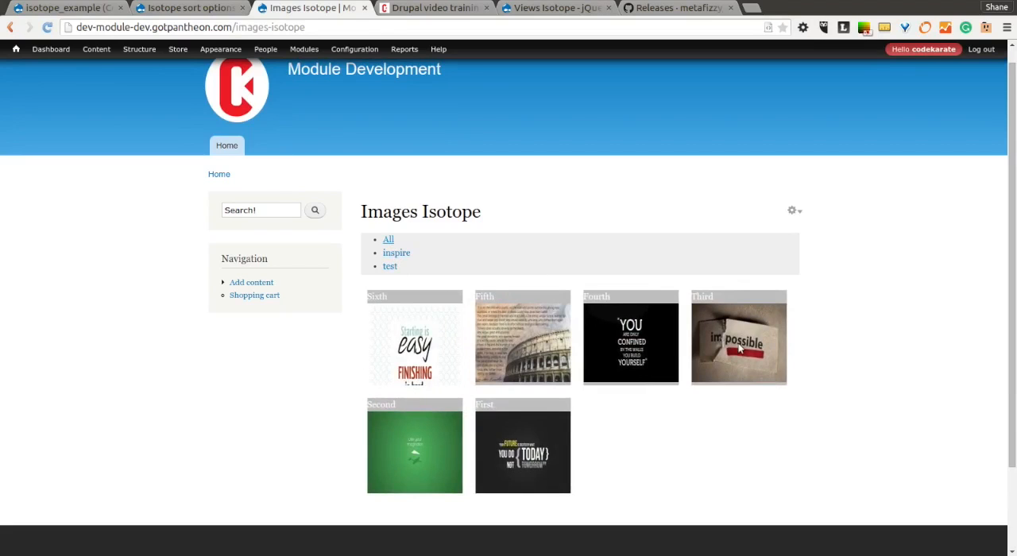
# Alternate between the test and inspire filters to compare the displayed images, ending with inspire.
pyautogui.click(395, 265)
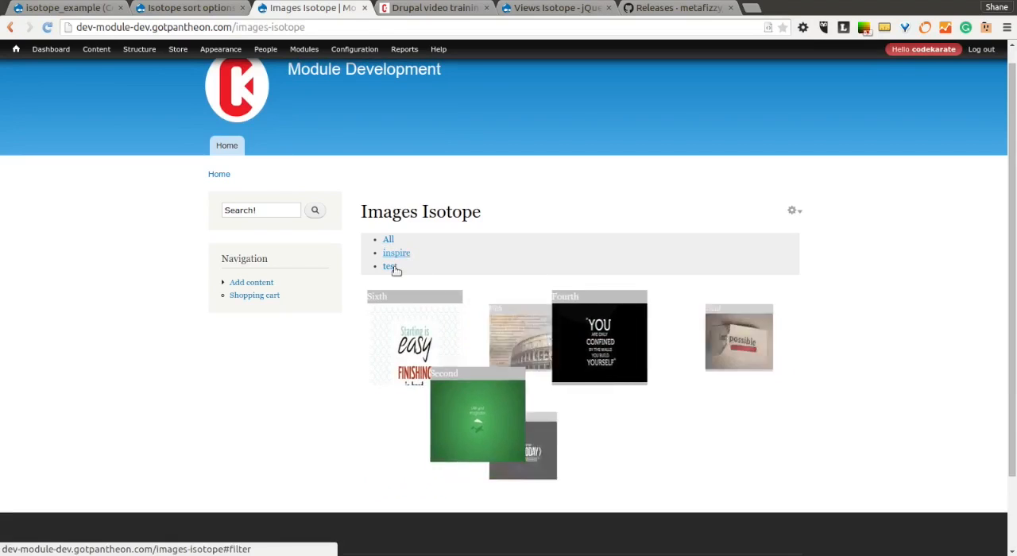
pyautogui.click(396, 254)
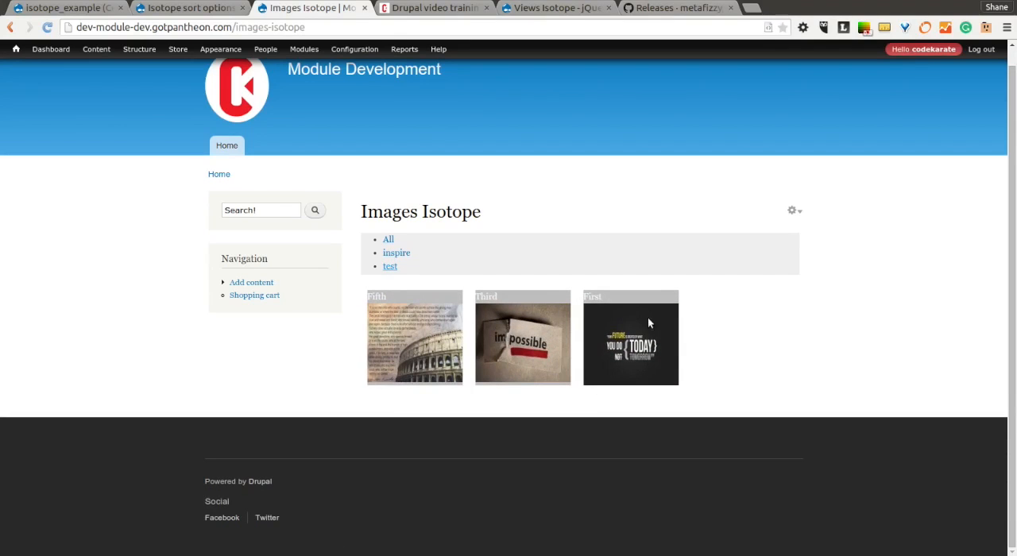
pyautogui.click(390, 267)
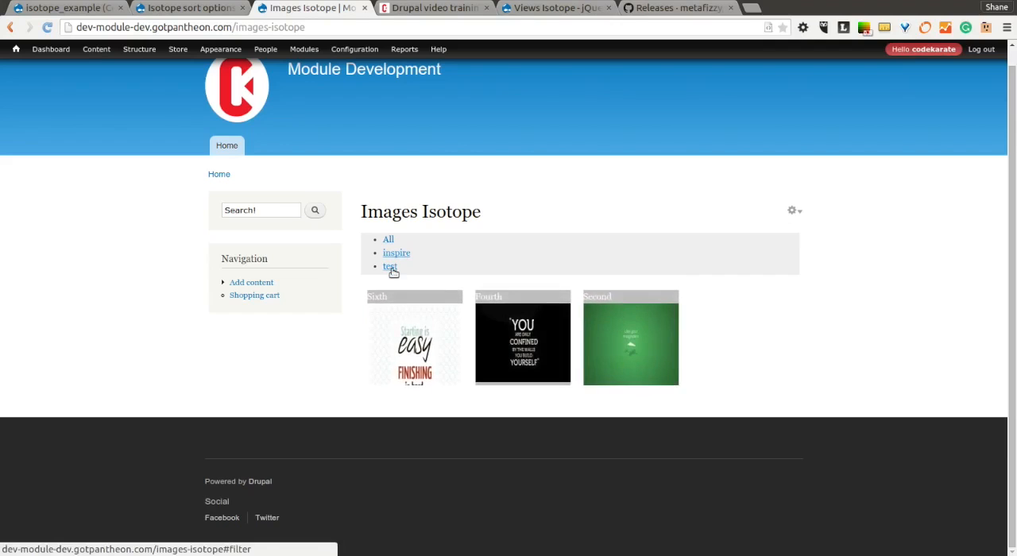
pyautogui.click(392, 268)
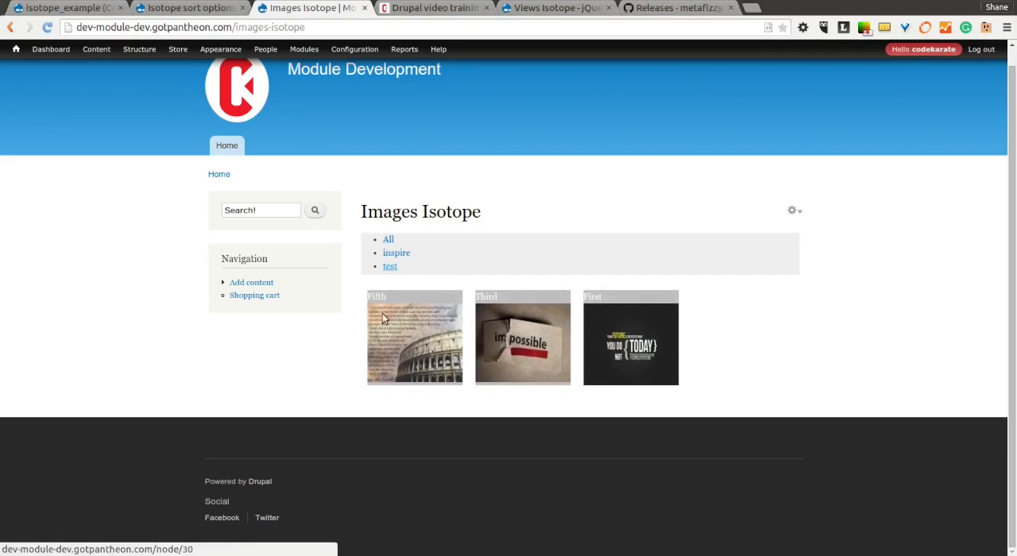
pyautogui.click(395, 254)
pyautogui.click(392, 268)
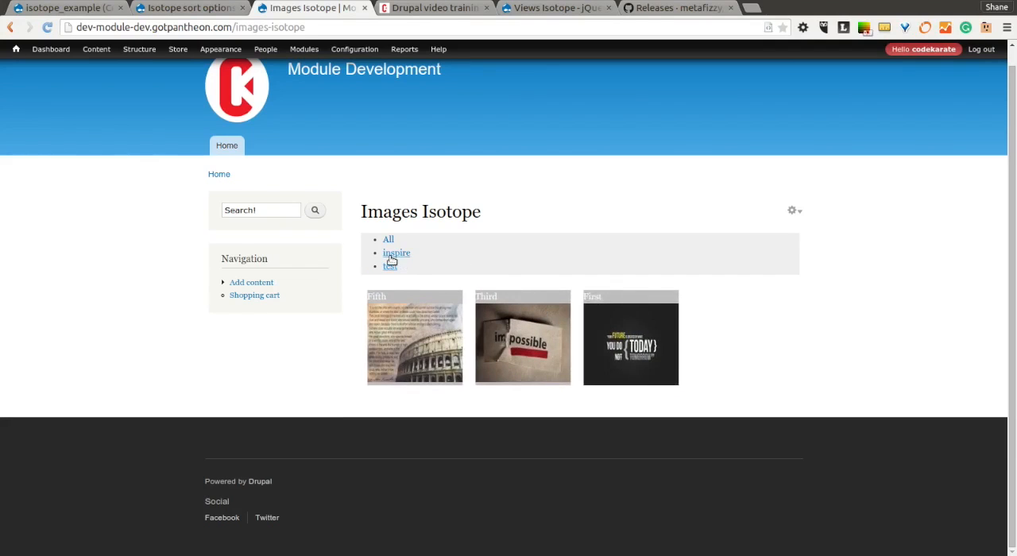
pyautogui.click(396, 255)
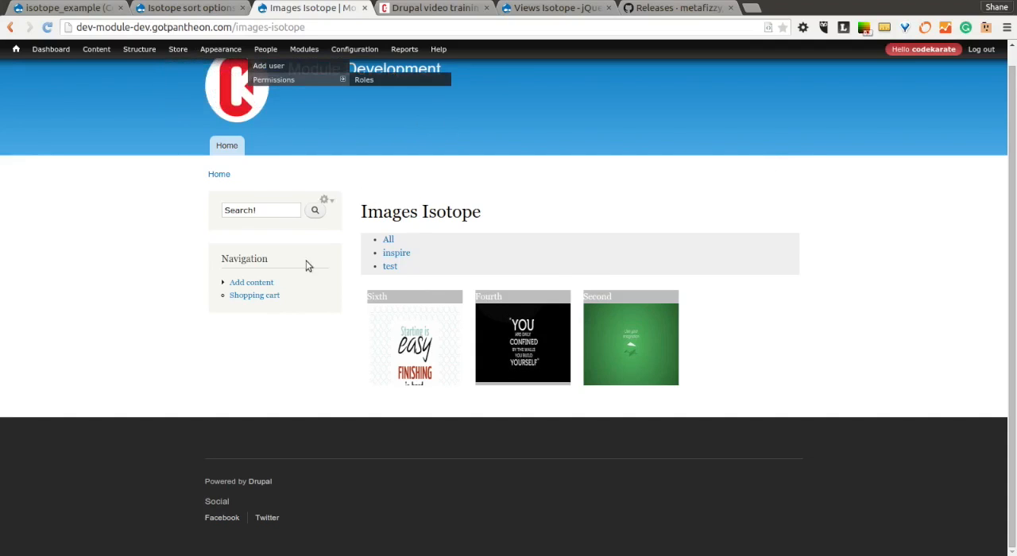
# Revisit the Isotope sort options vocabulary and switch to the codekarate.com home page.
pyautogui.click(204, 14)
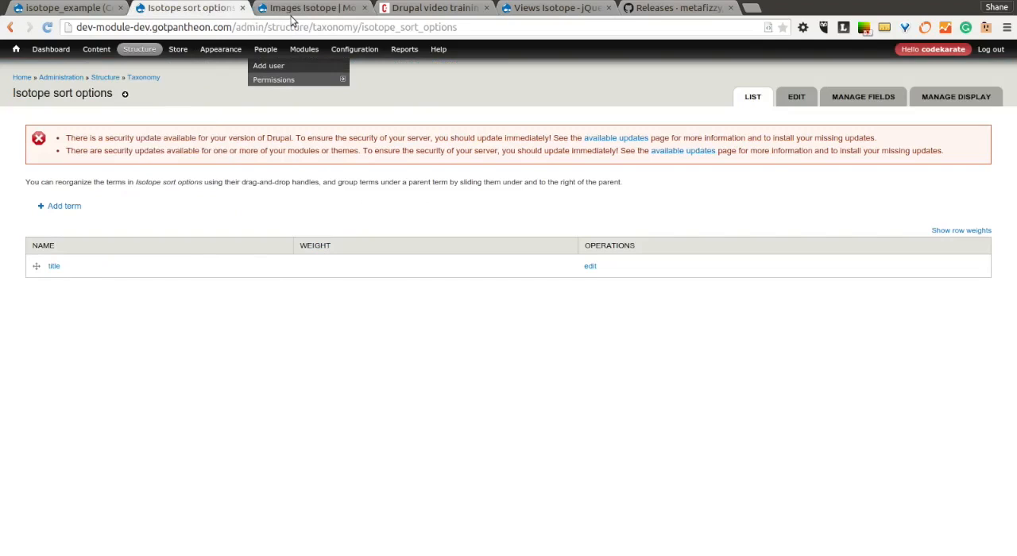
pyautogui.click(436, 9)
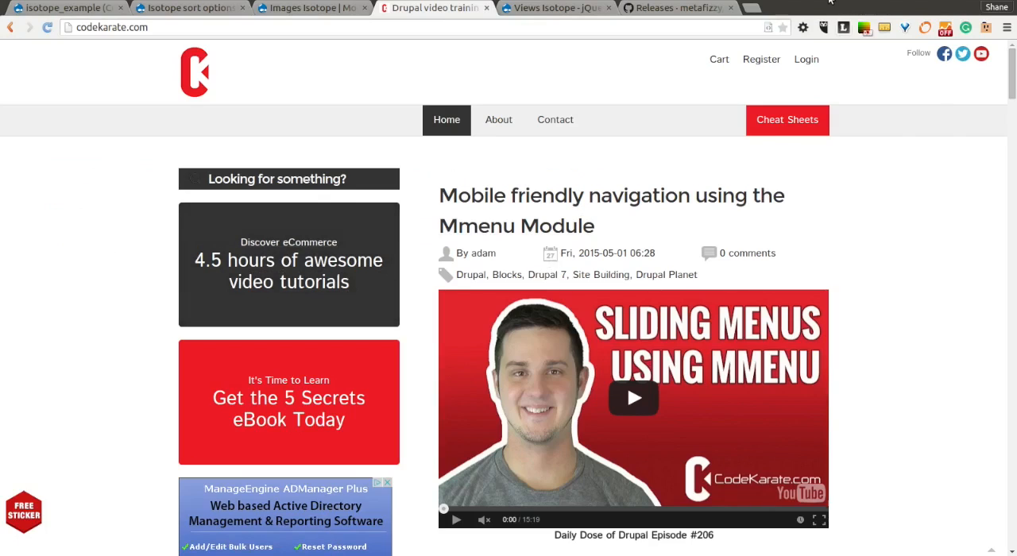
pyautogui.click(822, 6)
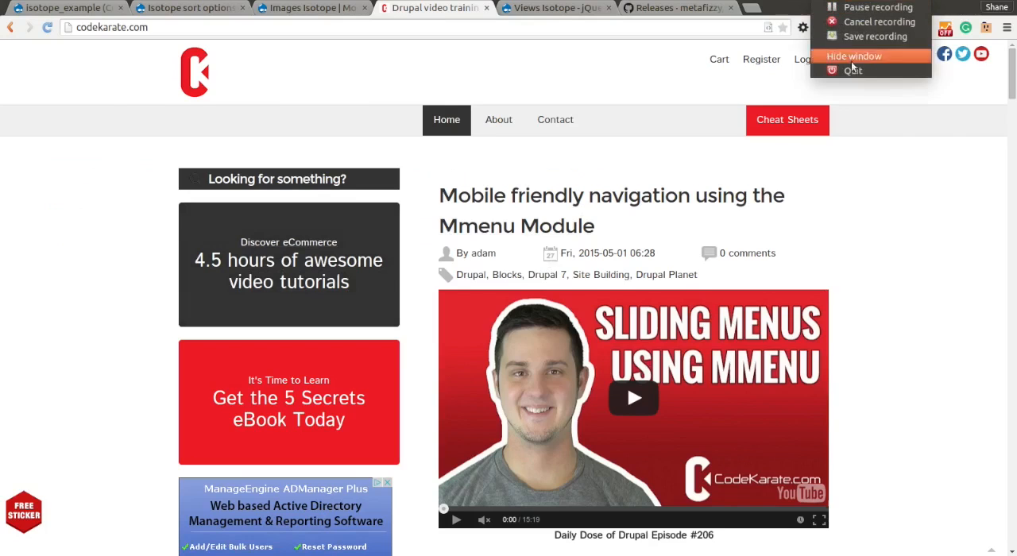
pyautogui.click(874, 37)
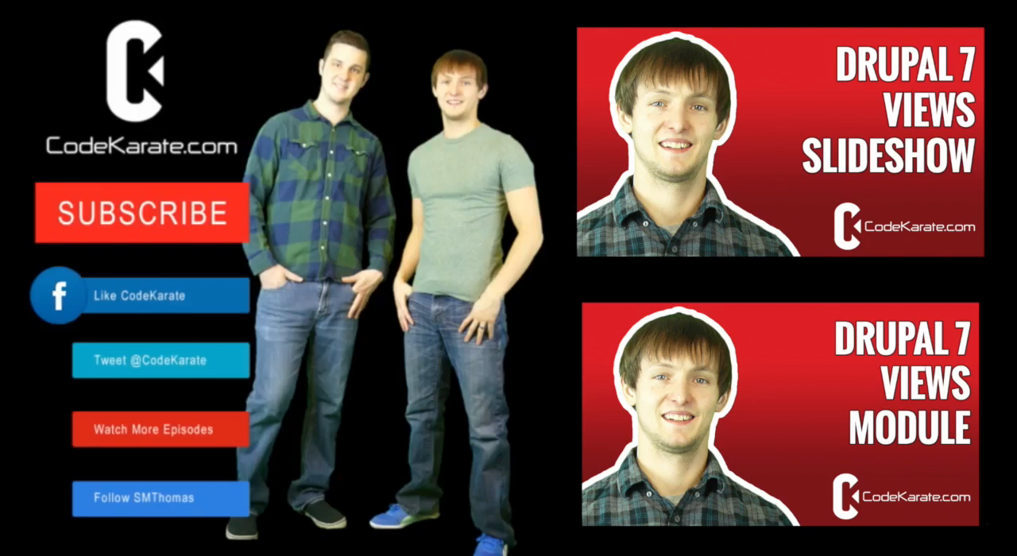